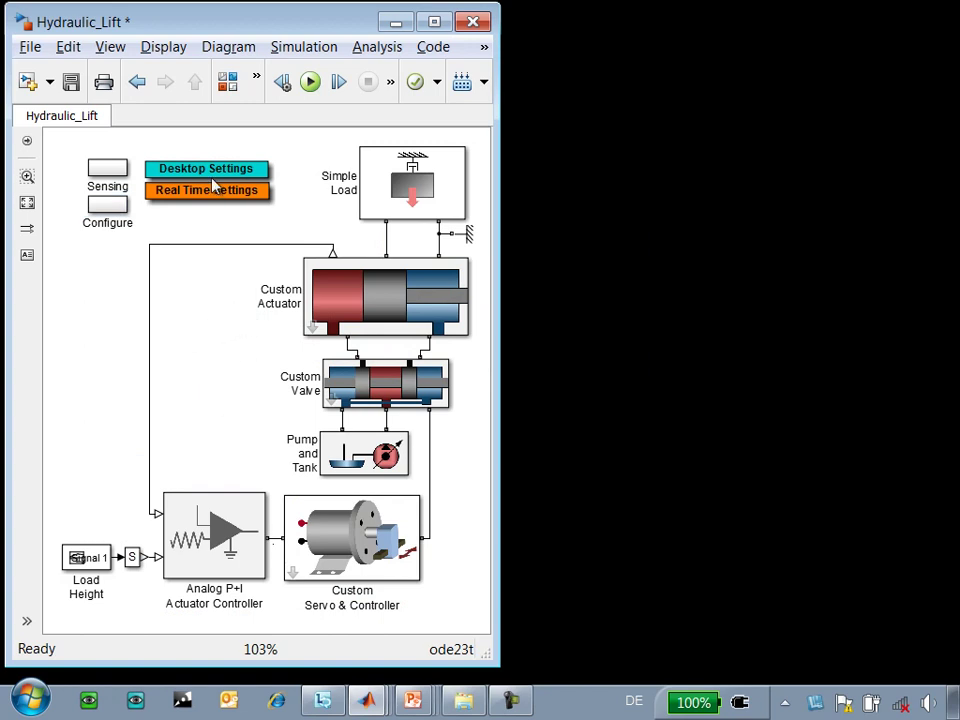
Open the Library Browser and look under the Custom Valve subsystem's mask.
{"action": "left_click", "coordinate": [227, 81]}
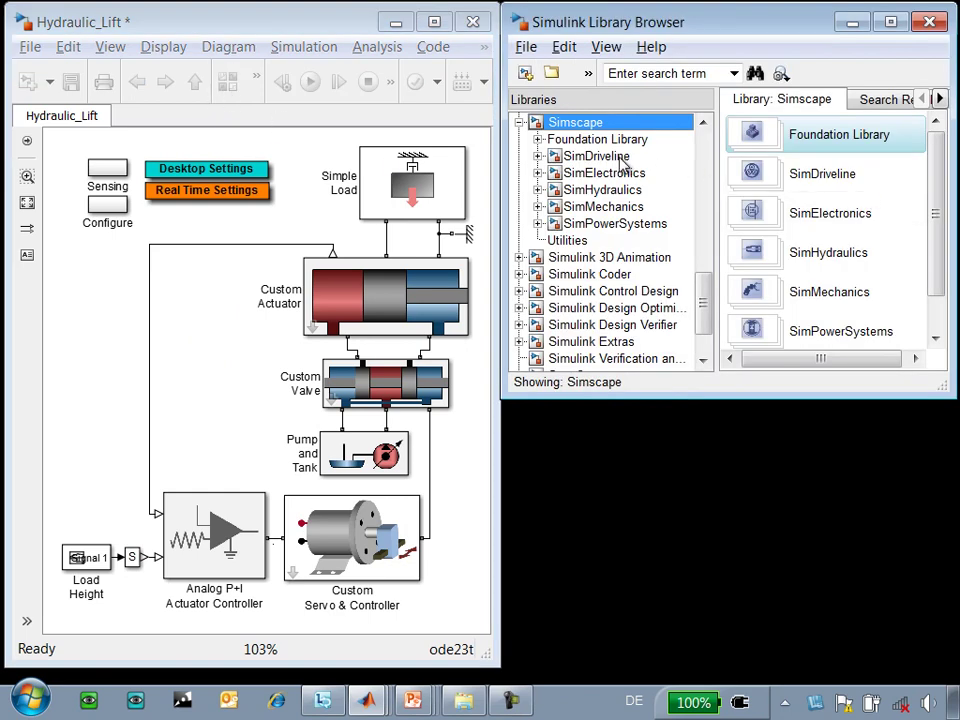
{"action": "left_click", "coordinate": [216, 403]}
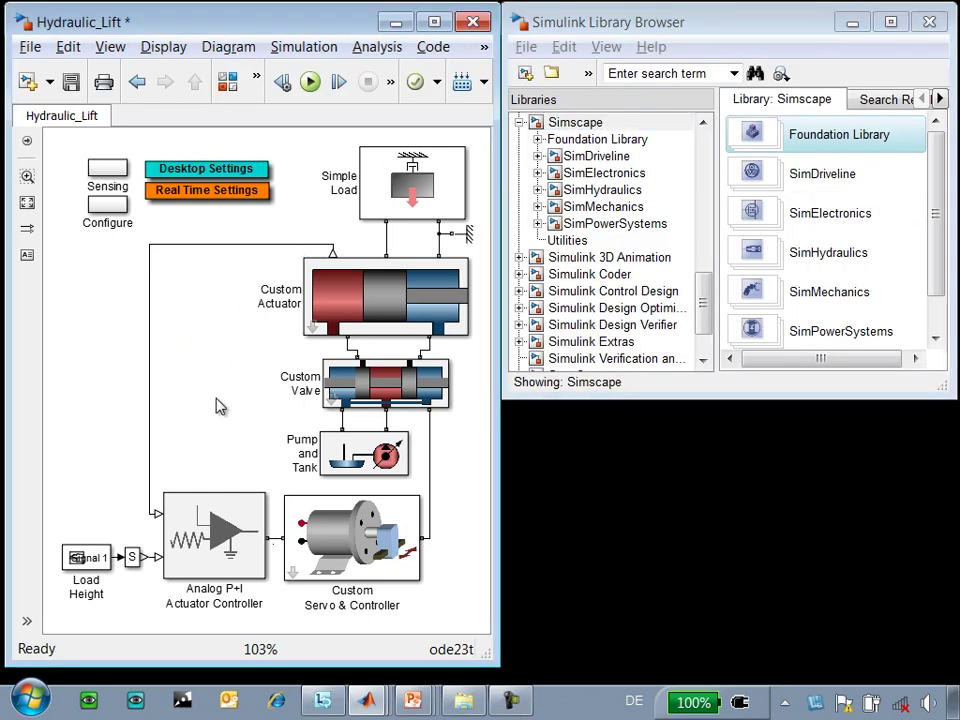
{"action": "left_click", "coordinate": [328, 399]}
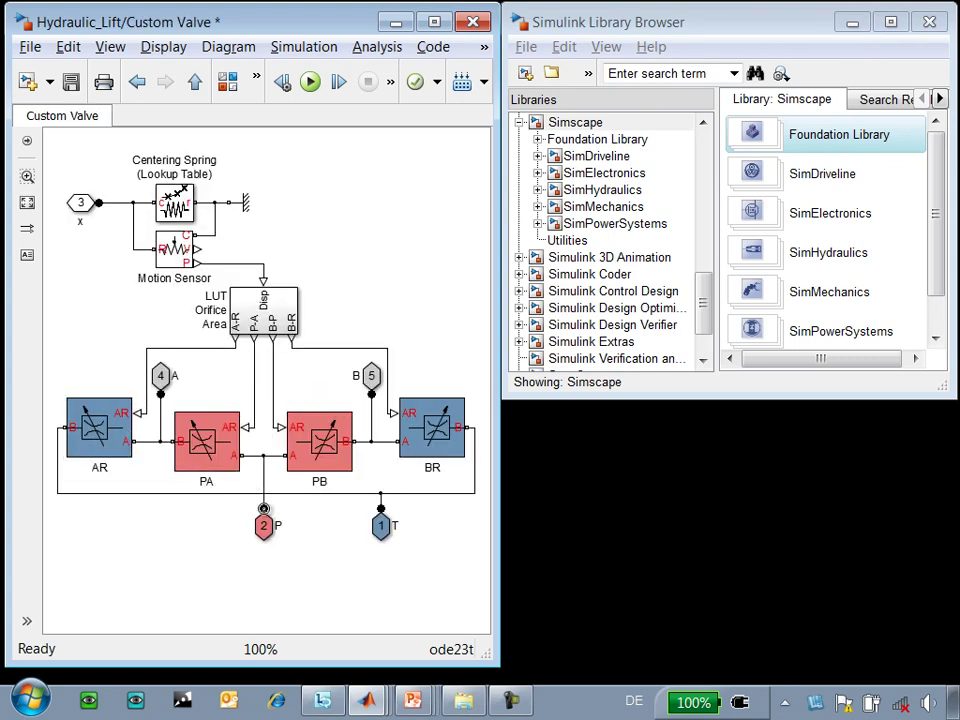
{"action": "left_click", "coordinate": [364, 385]}
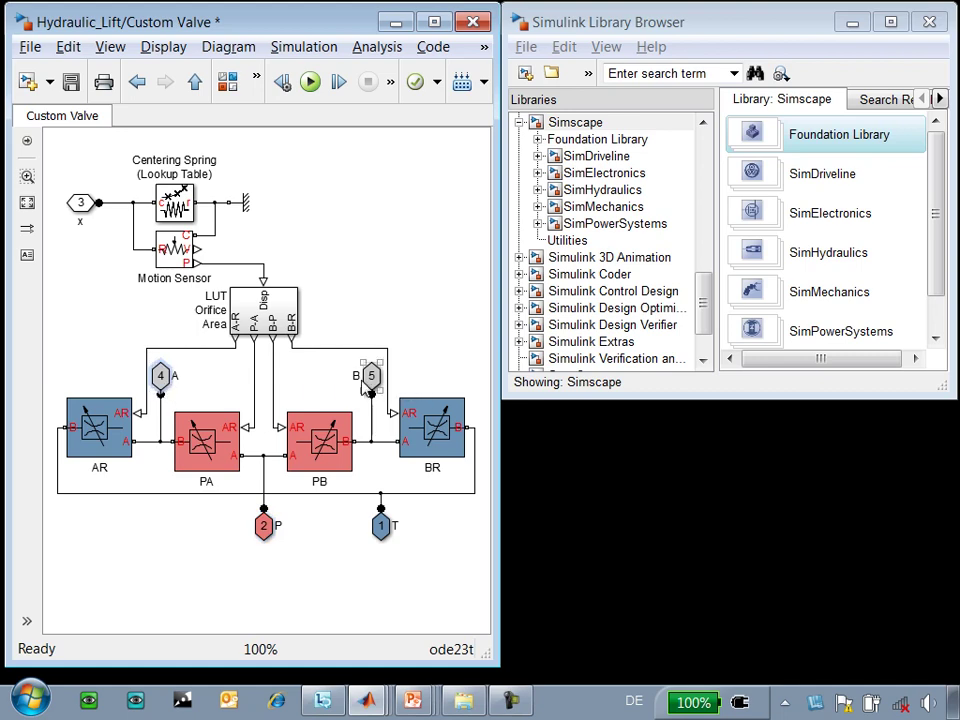
{"action": "left_click", "coordinate": [417, 304]}
List the SimHydraulics Valves > Directional Valves blocks in the Library Browser.
{"action": "left_click", "coordinate": [538, 190]}
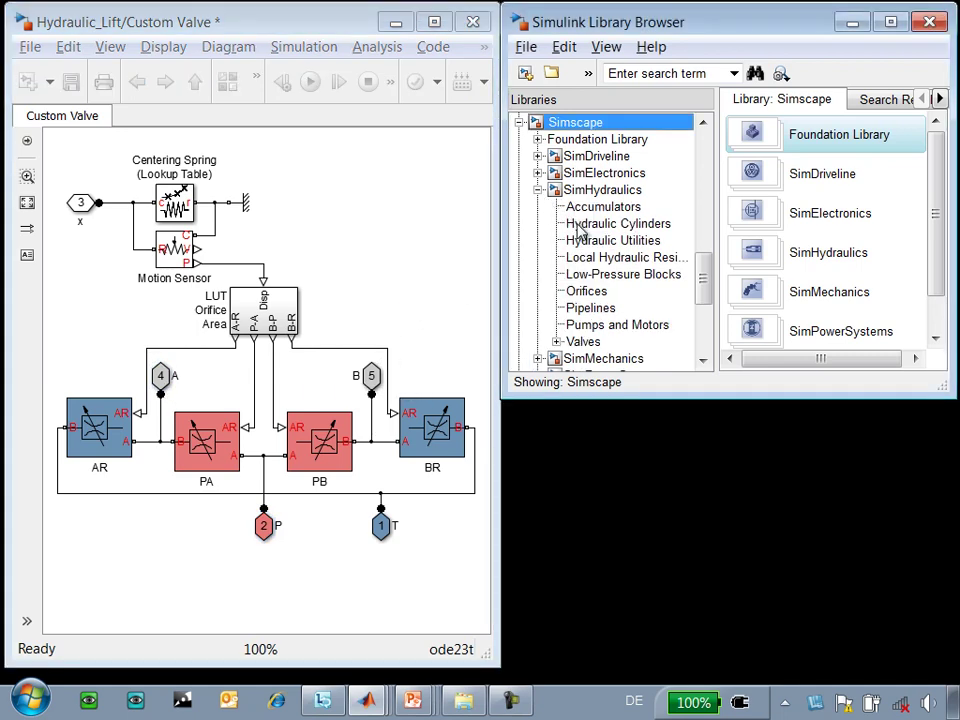
{"action": "double_click", "coordinate": [585, 341]}
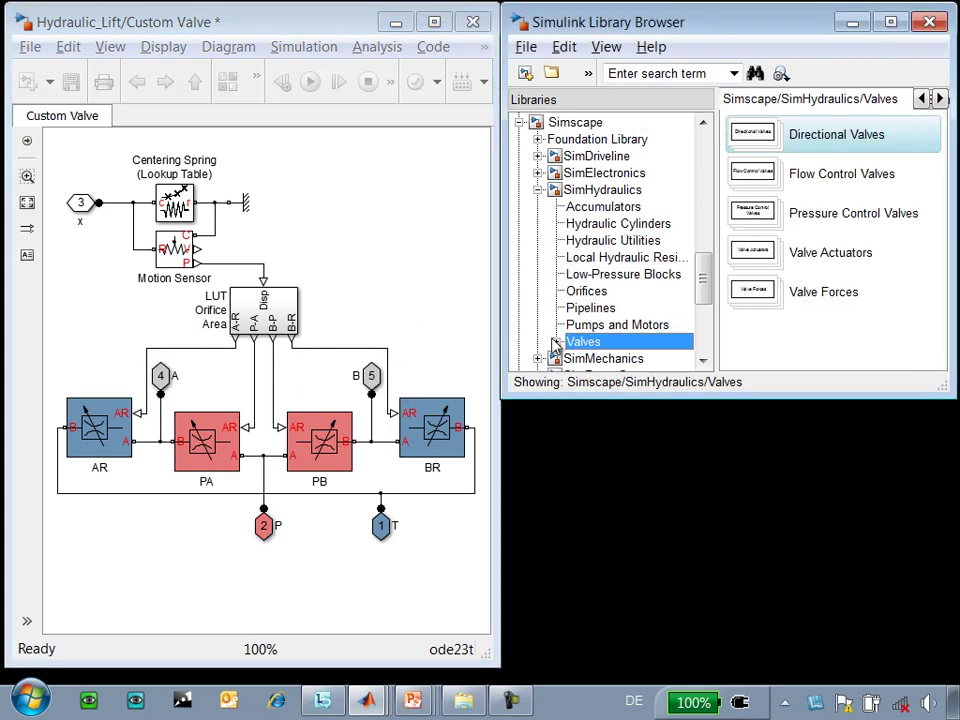
{"action": "left_click", "coordinate": [630, 296]}
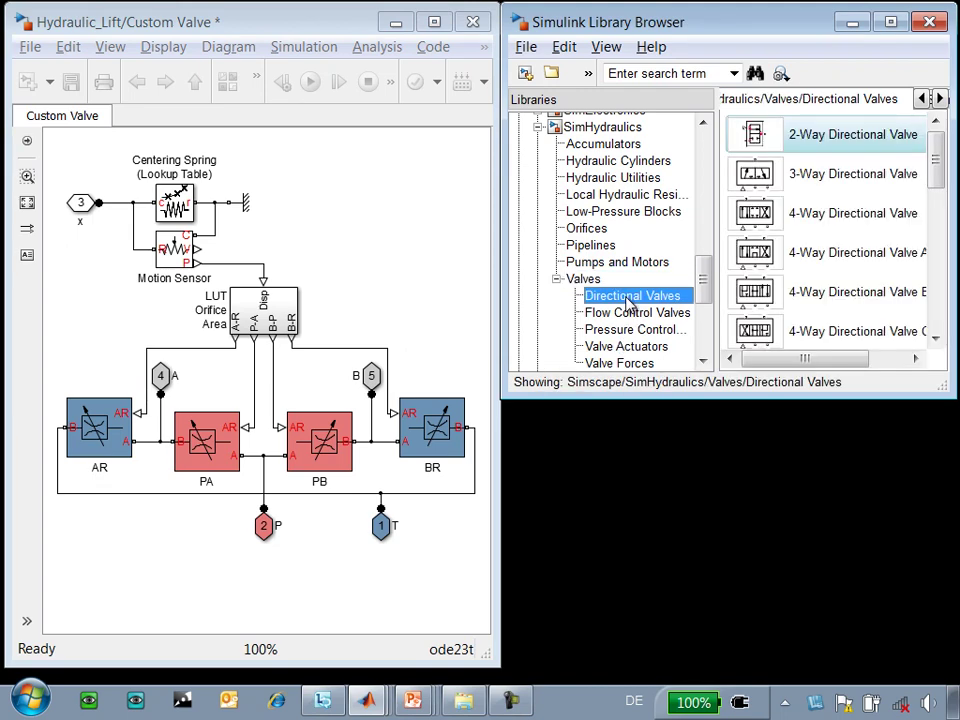
{"action": "left_click", "coordinate": [316, 244]}
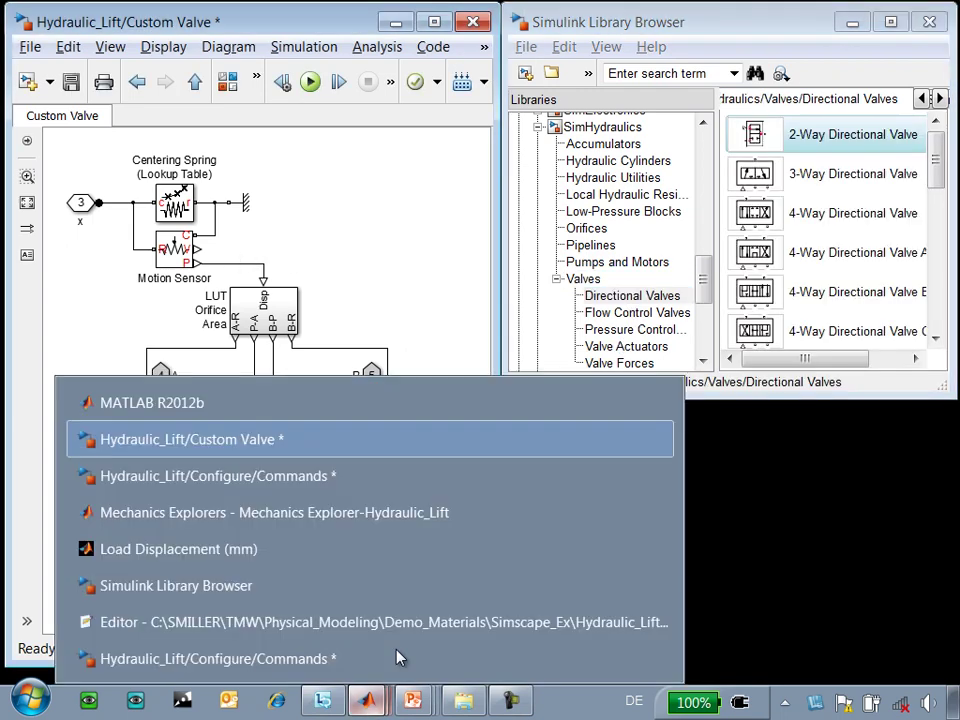
Switch the valve to the Standard version from the Configure/Commands window.
{"action": "key", "text": "Escape"}
{"action": "mouse_move", "coordinate": [367, 700]}
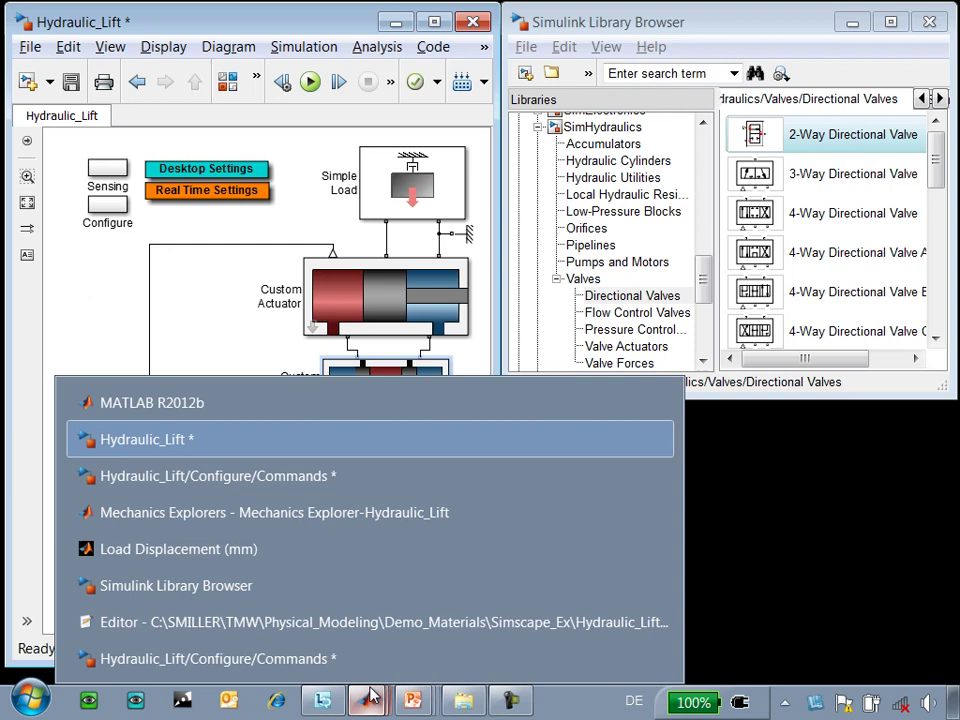
{"action": "left_click", "coordinate": [305, 658]}
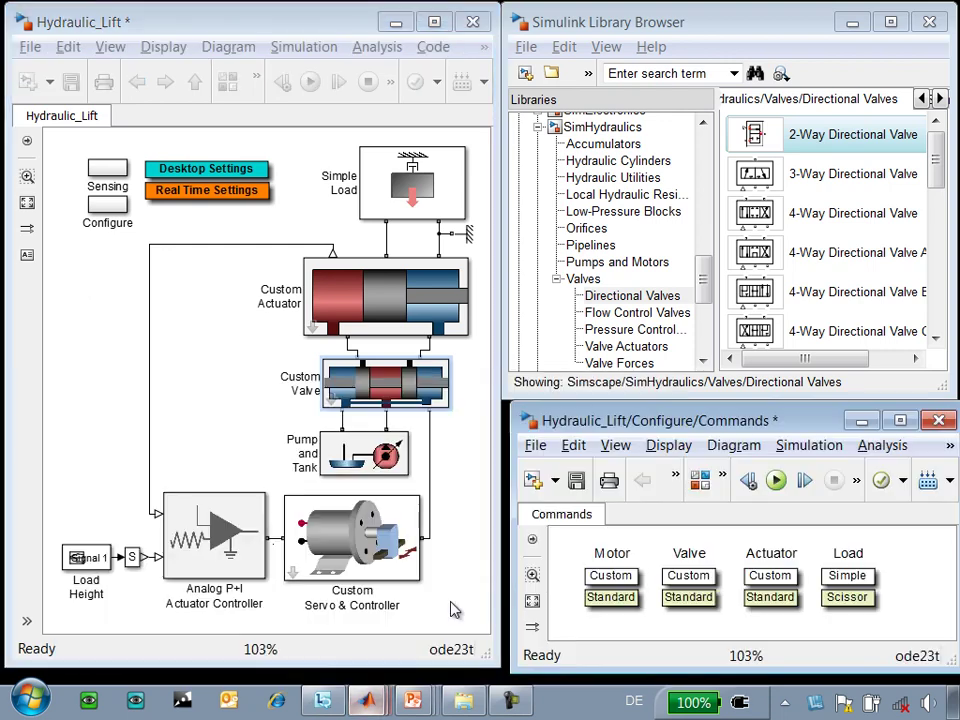
{"action": "left_click", "coordinate": [700, 600]}
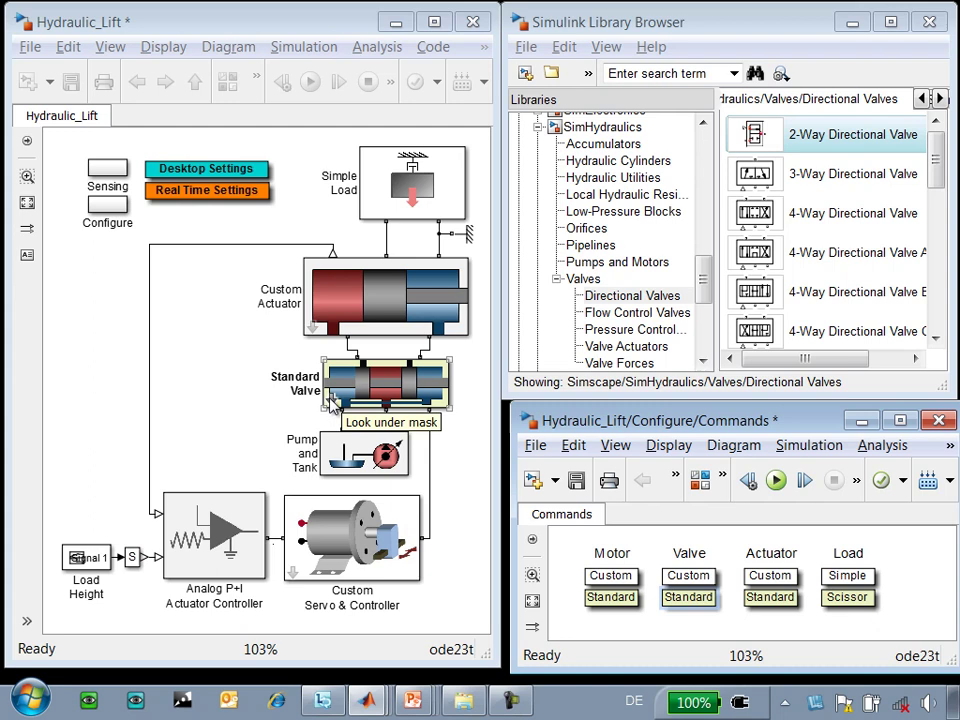
Review the 4-Way Directional Valve's parameterization options inside Standard Valve, cancelling without changes.
{"action": "left_click", "coordinate": [331, 398]}
{"action": "left_click", "coordinate": [365, 365]}
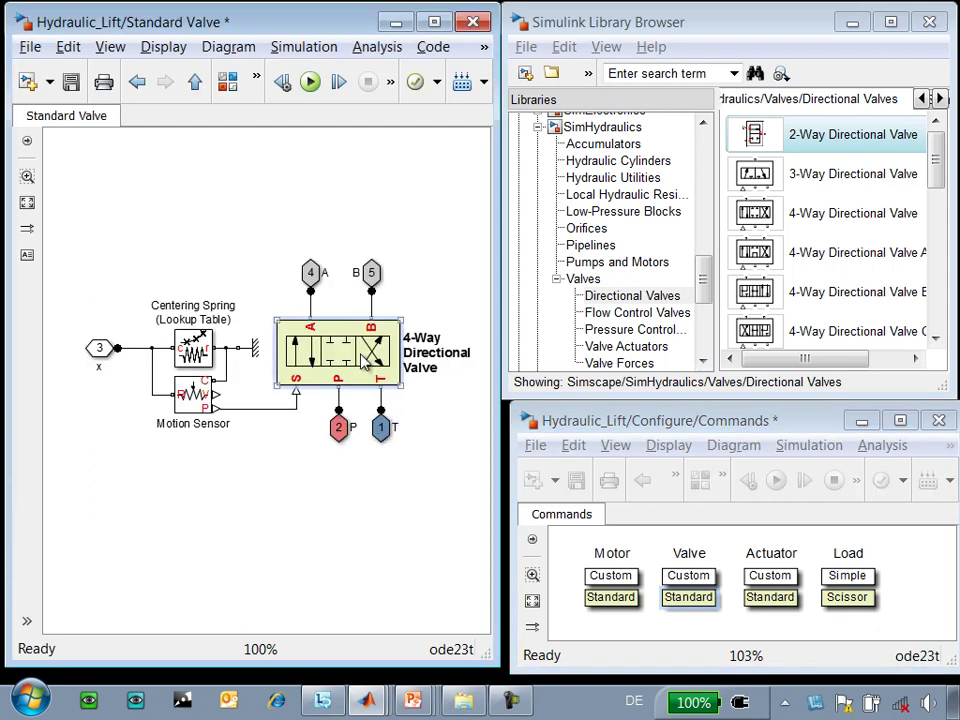
{"action": "left_click", "coordinate": [425, 413]}
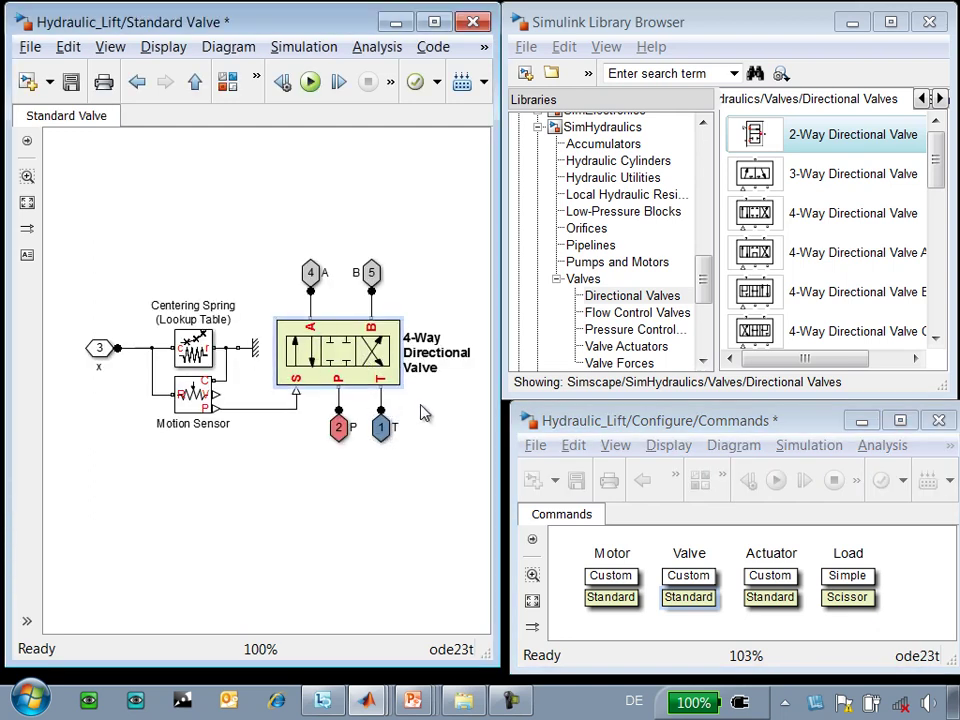
{"action": "double_click", "coordinate": [339, 364]}
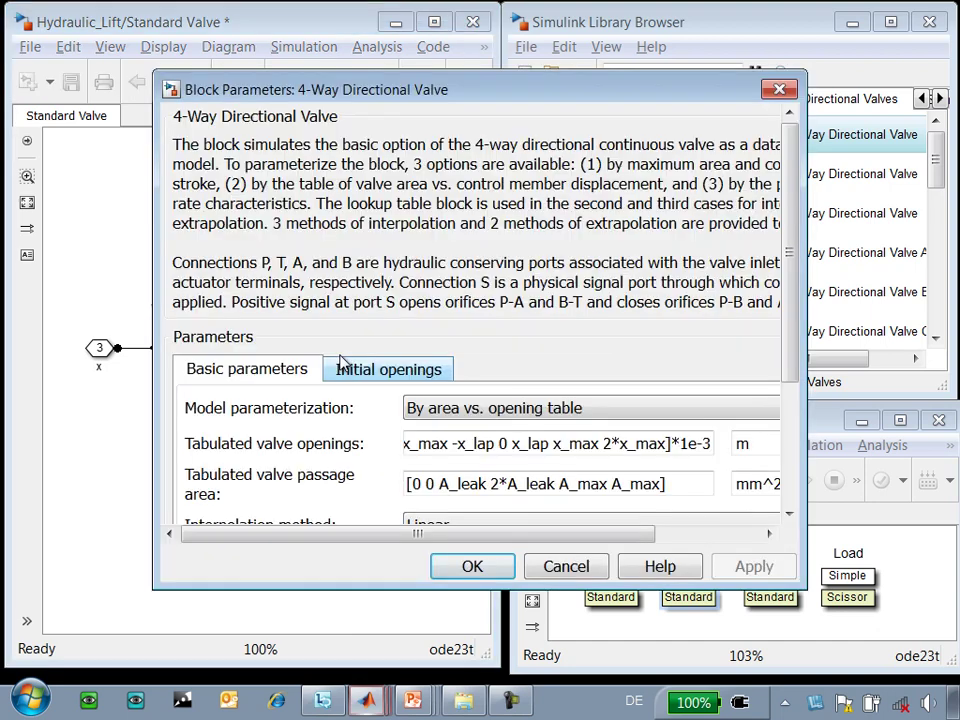
{"action": "left_click_drag", "start_coordinate": [802, 437], "coordinate": [948, 437]}
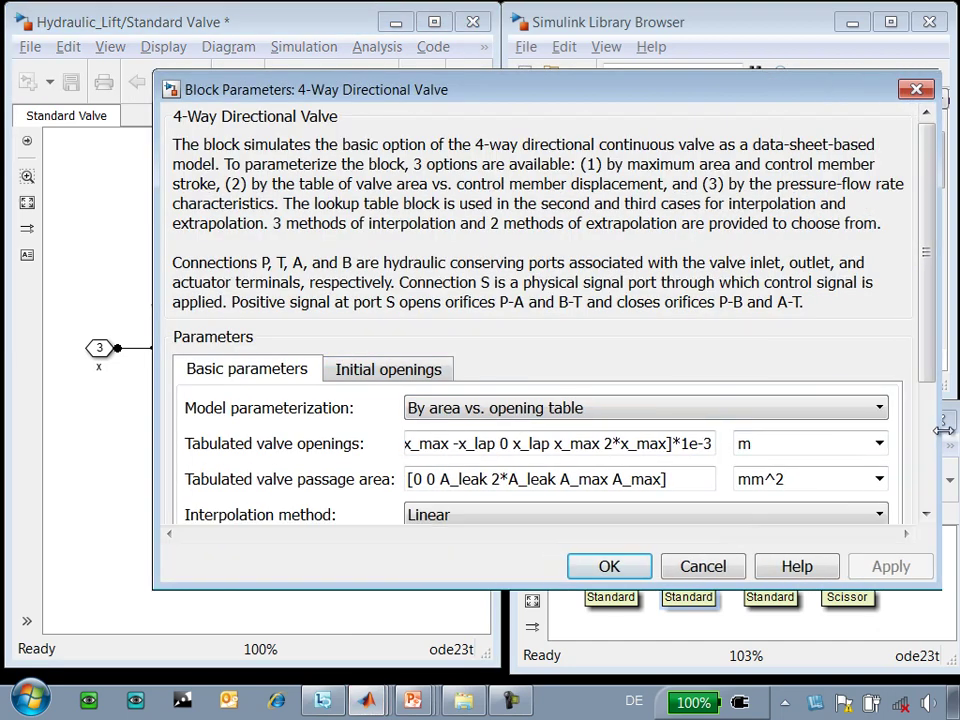
{"action": "left_click", "coordinate": [887, 407]}
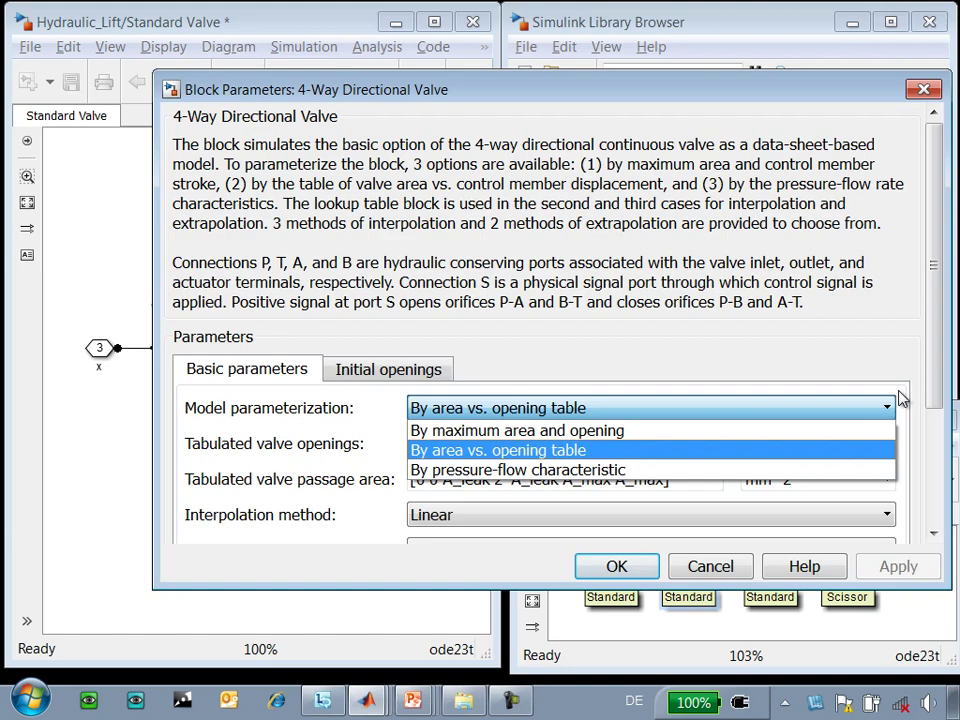
{"action": "left_click", "coordinate": [712, 568]}
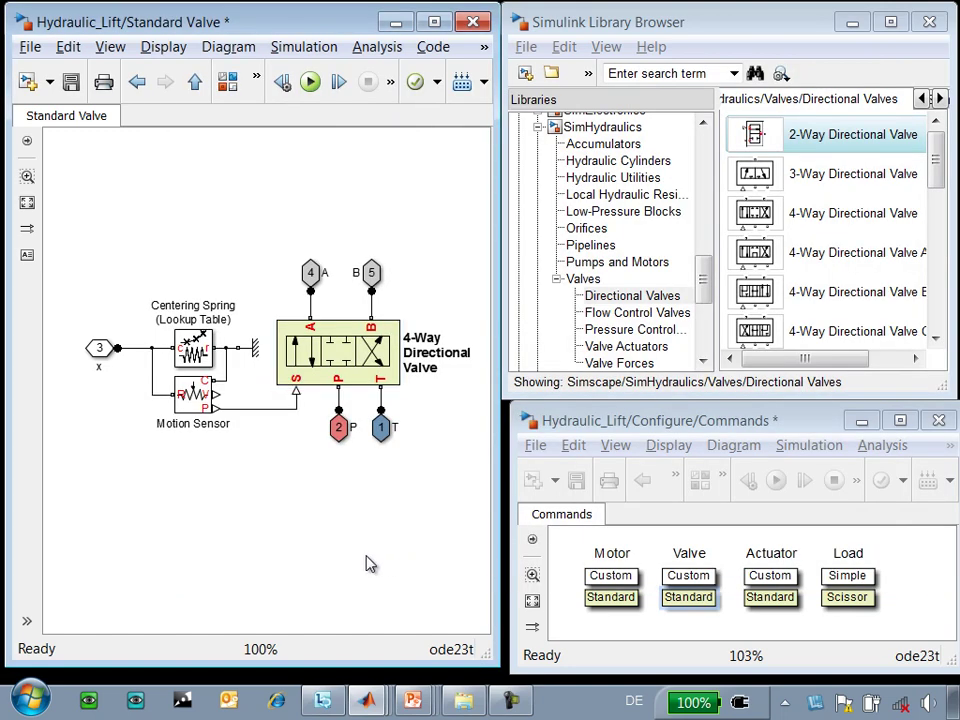
{"action": "key", "text": "Escape"}
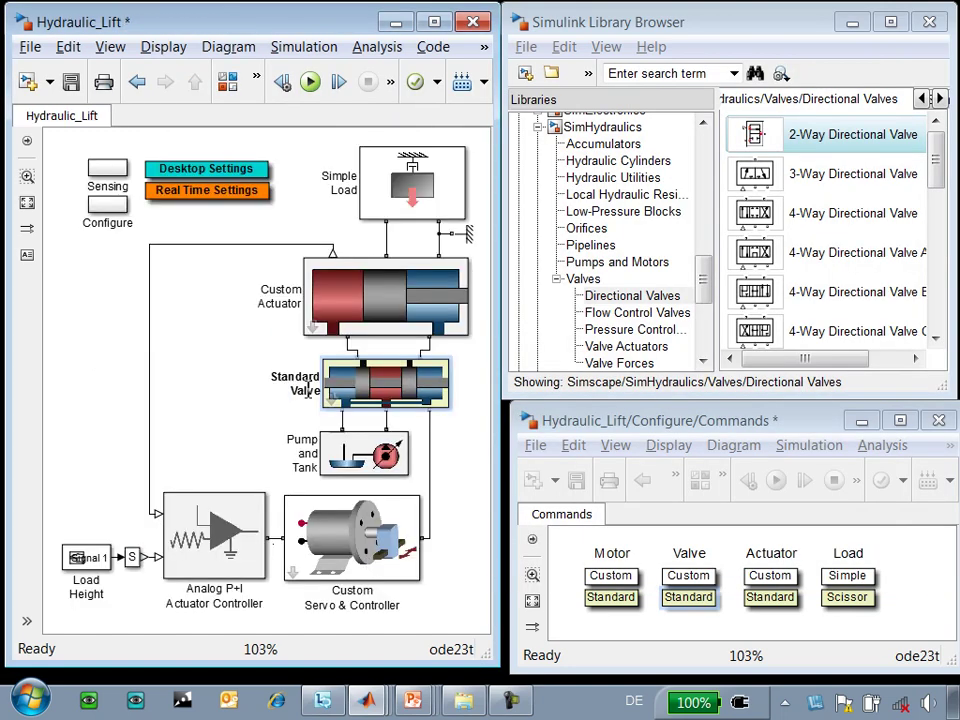
Inspect the Custom Actuator internals and Hydraulic Cylinders library, then switch to Actuator 'Standard'.
{"action": "left_click", "coordinate": [312, 326]}
{"action": "left_click", "coordinate": [287, 403]}
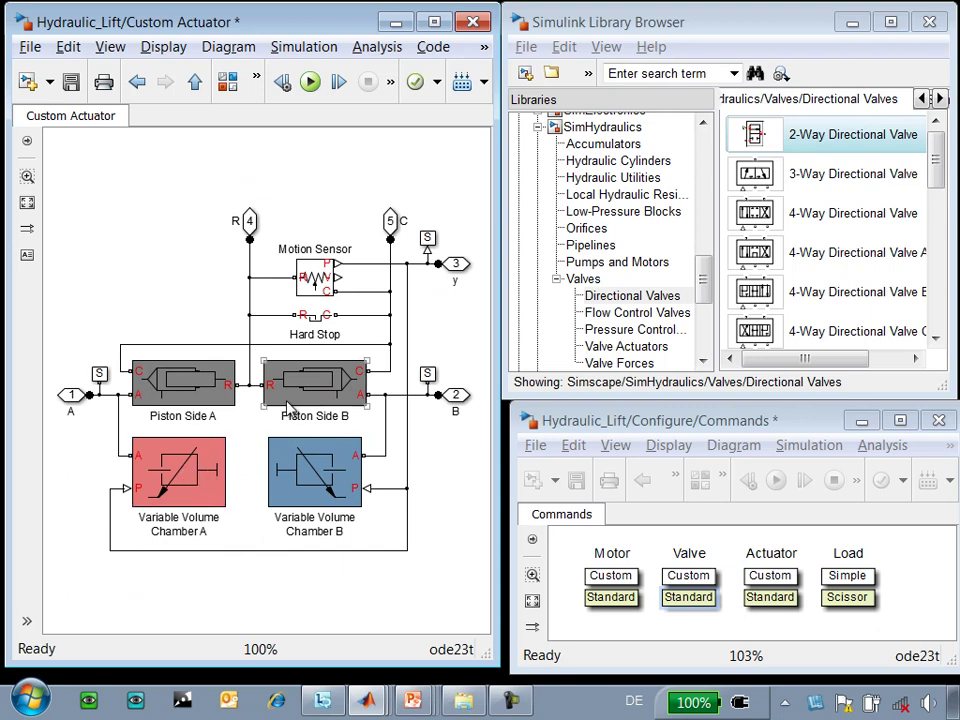
{"action": "left_click", "coordinate": [175, 311]}
{"action": "key", "text": "Escape"}
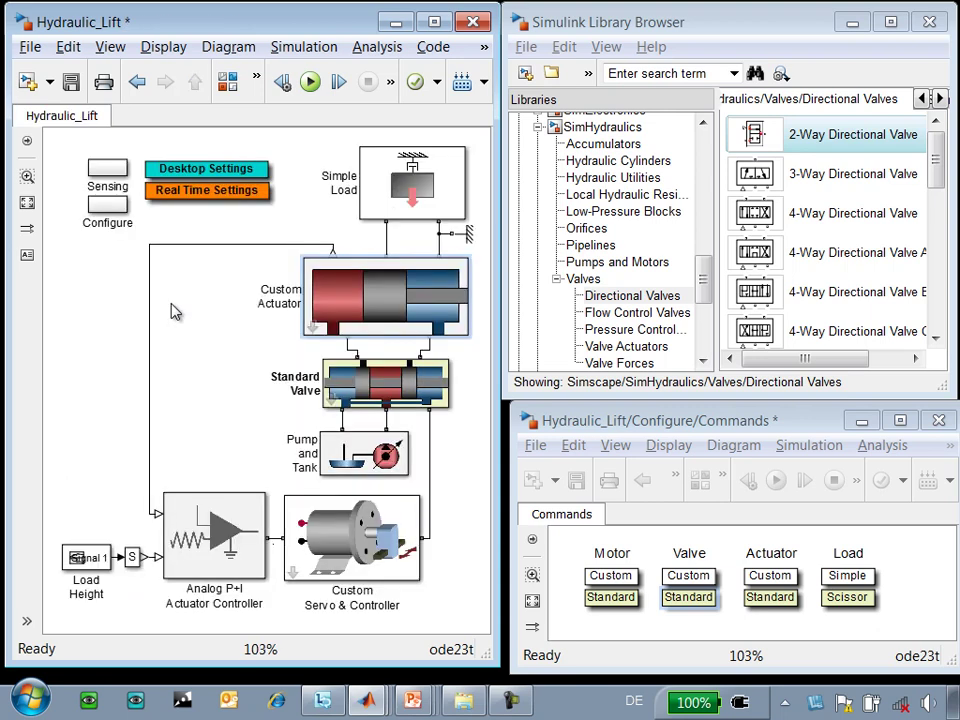
{"action": "left_click", "coordinate": [590, 162]}
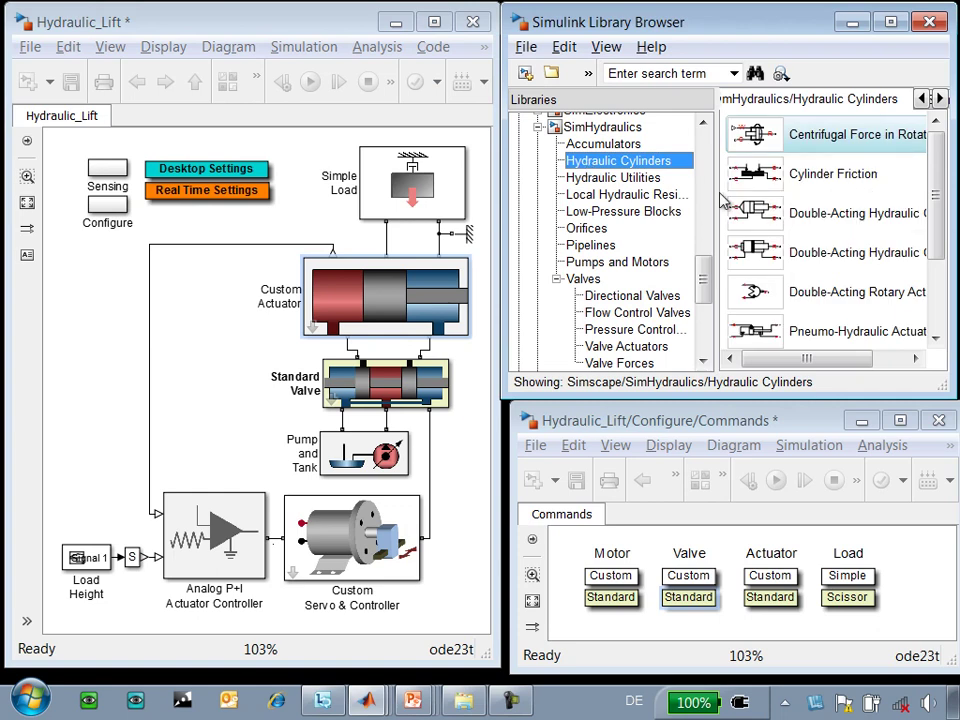
{"action": "left_click", "coordinate": [713, 420]}
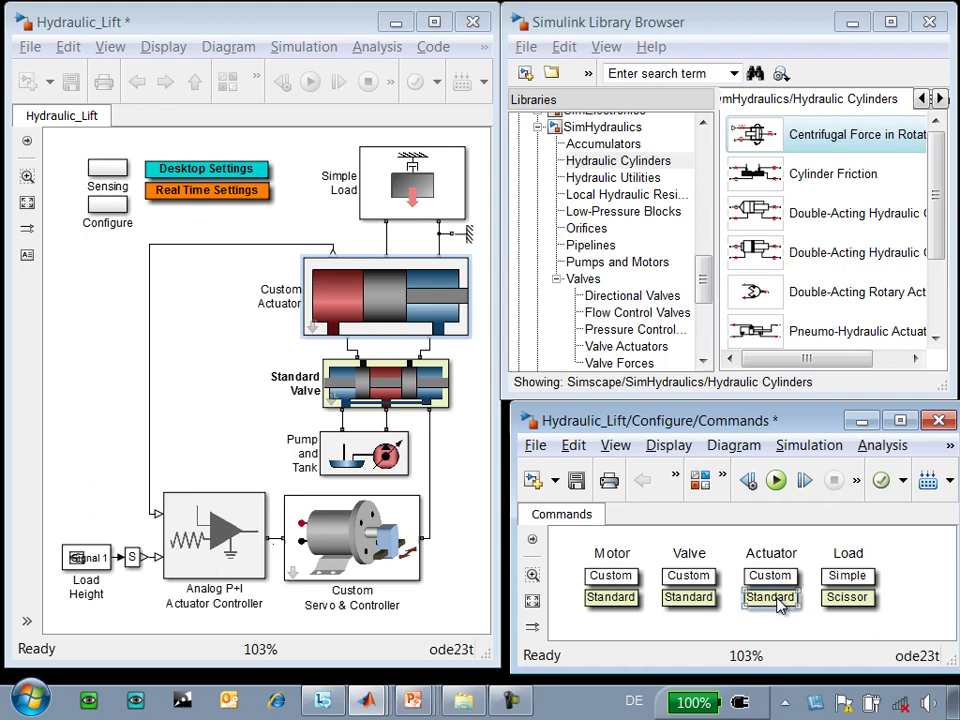
{"action": "left_click", "coordinate": [779, 598]}
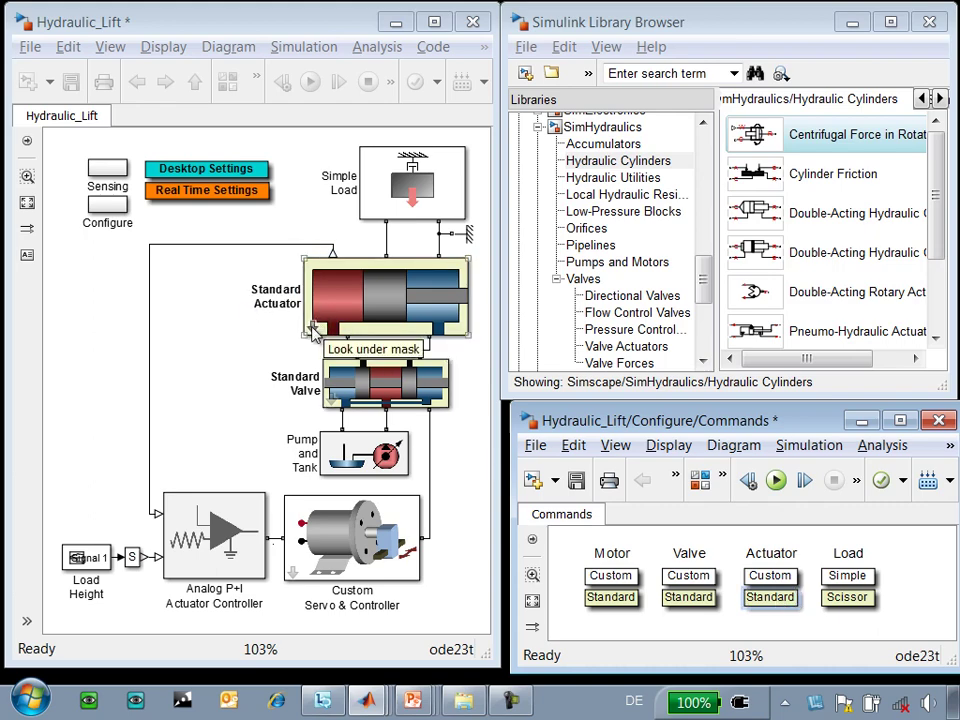
Review the Double-Acting Hydraulic Cylinder's basic, hard stop and initial-condition settings without changes.
{"action": "left_click", "coordinate": [313, 331]}
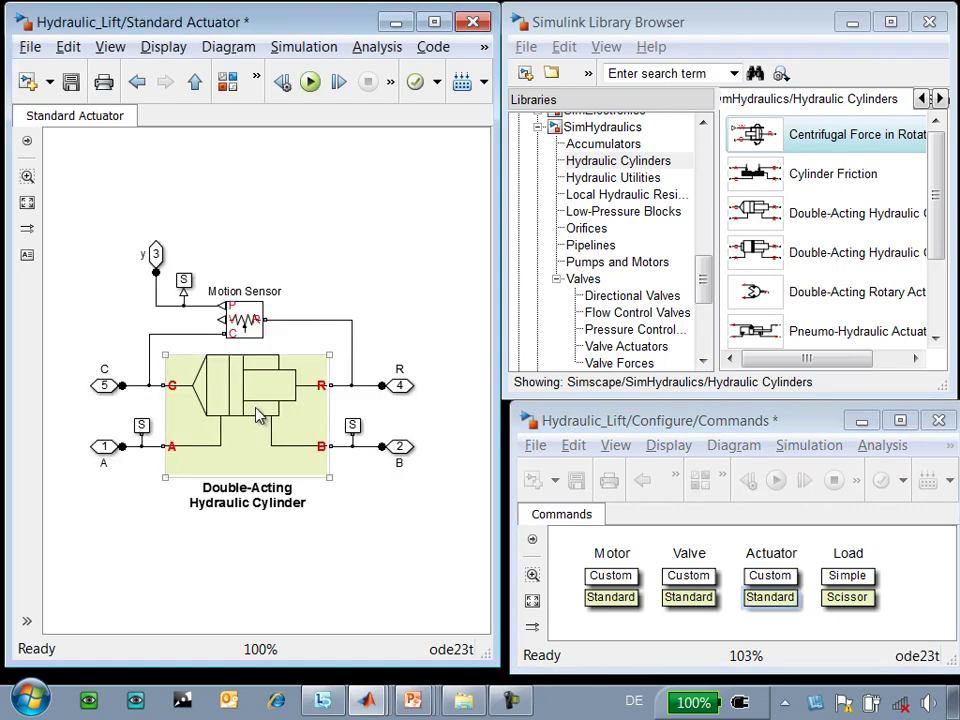
{"action": "double_click", "coordinate": [232, 395]}
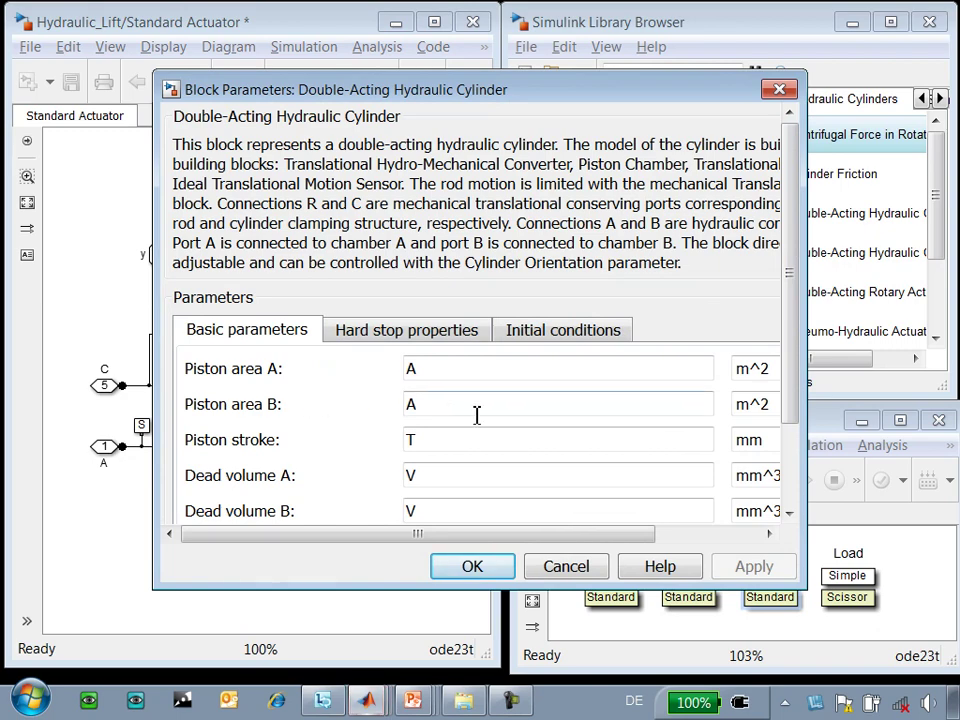
{"action": "scroll", "coordinate": [789, 274], "scroll_direction": "down", "scroll_amount": 3}
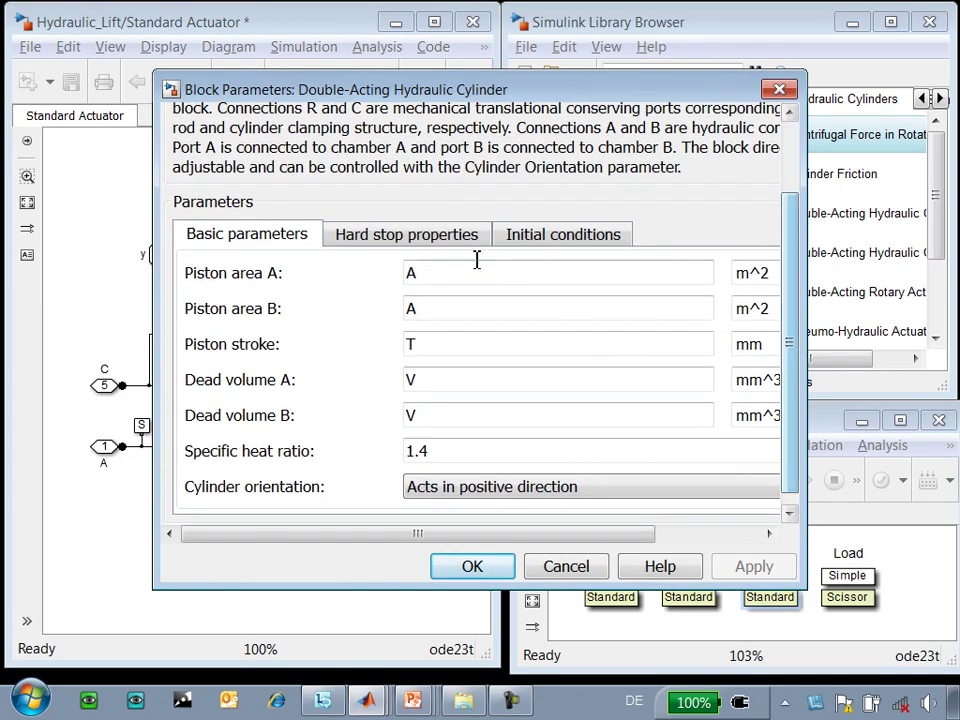
{"action": "left_click", "coordinate": [415, 237]}
{"action": "left_click", "coordinate": [258, 238]}
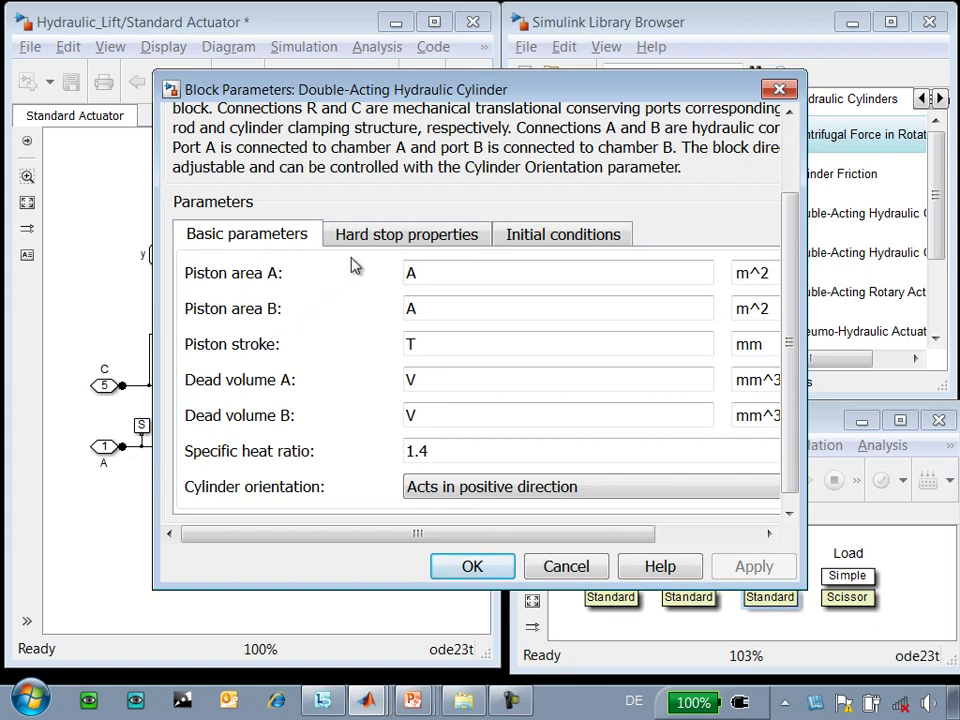
{"action": "left_click", "coordinate": [414, 238]}
{"action": "left_click", "coordinate": [530, 237]}
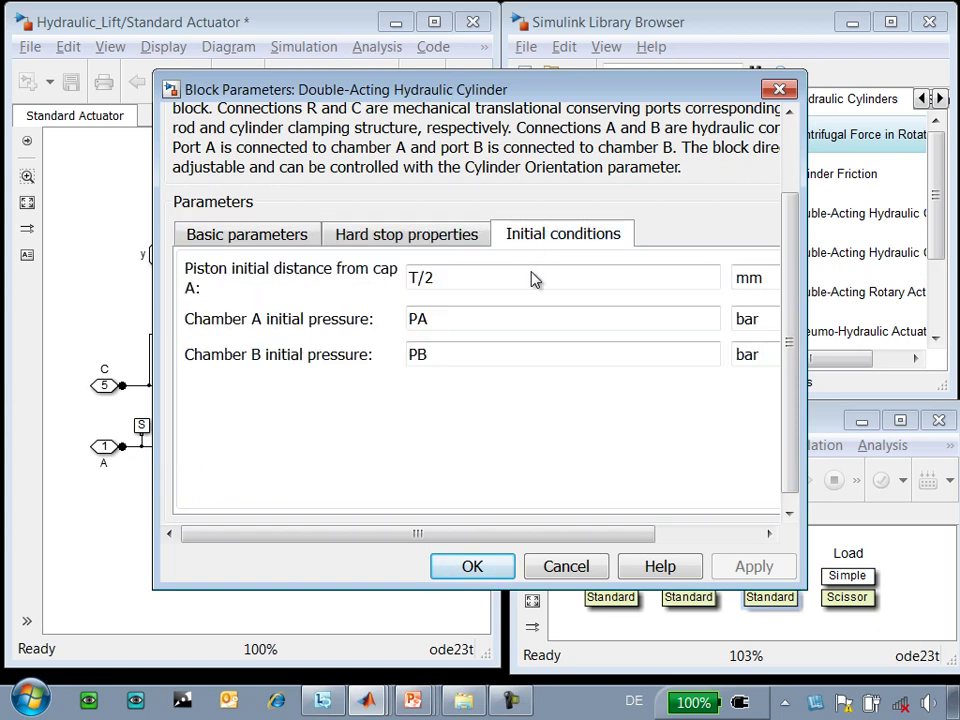
{"action": "left_click", "coordinate": [563, 567]}
Look under the Custom Servo & Controller mask to see its PCB, converter and LVDT.
{"action": "key", "text": "Escape"}
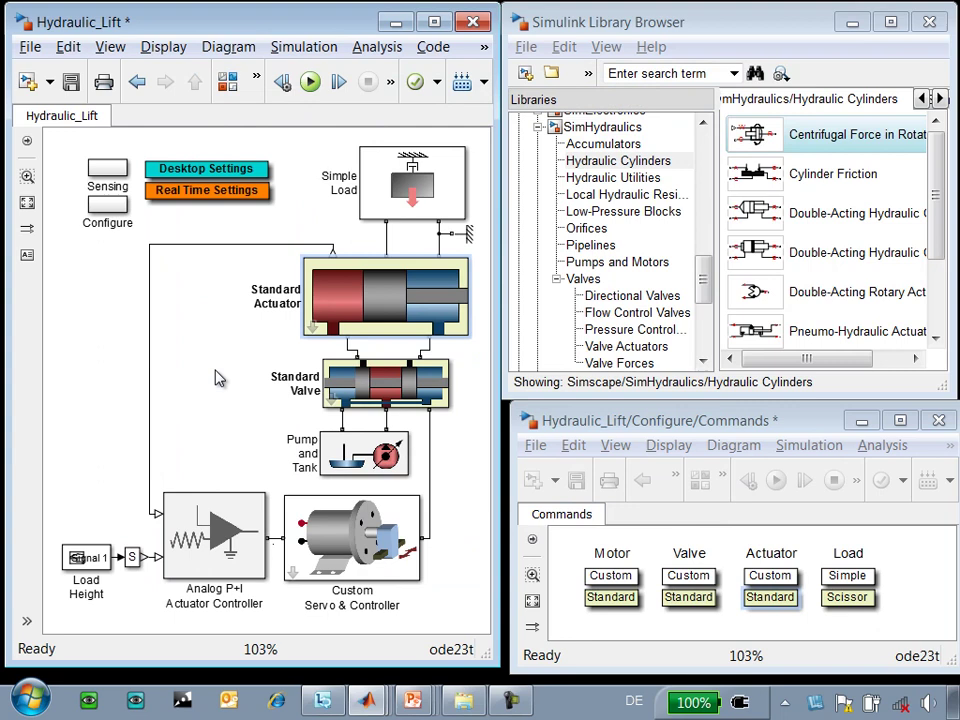
{"action": "left_click", "coordinate": [335, 522]}
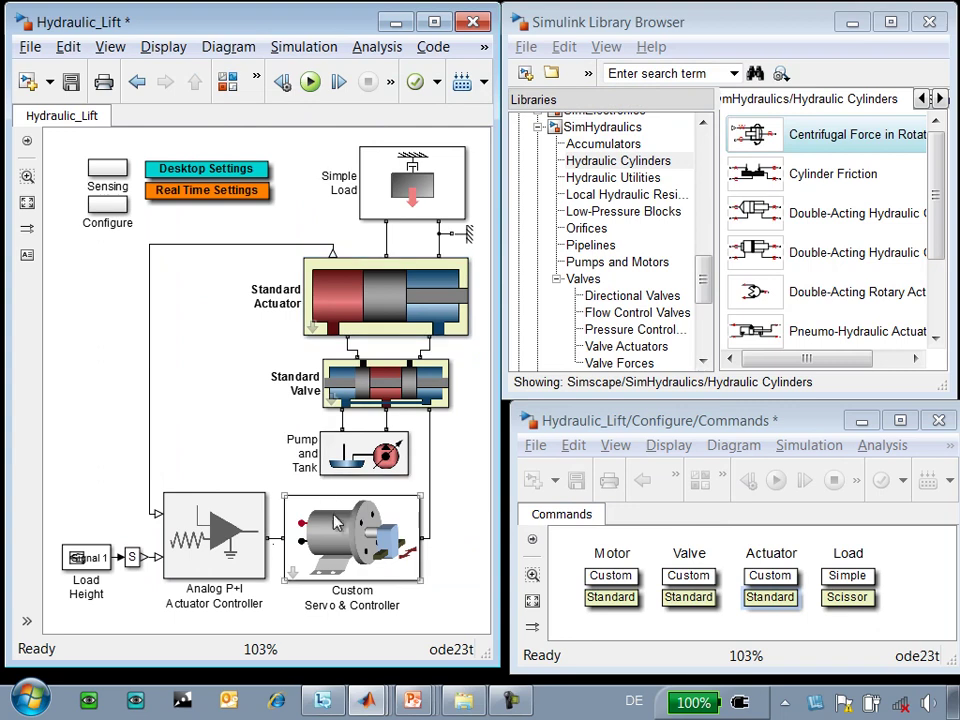
{"action": "left_click", "coordinate": [292, 577]}
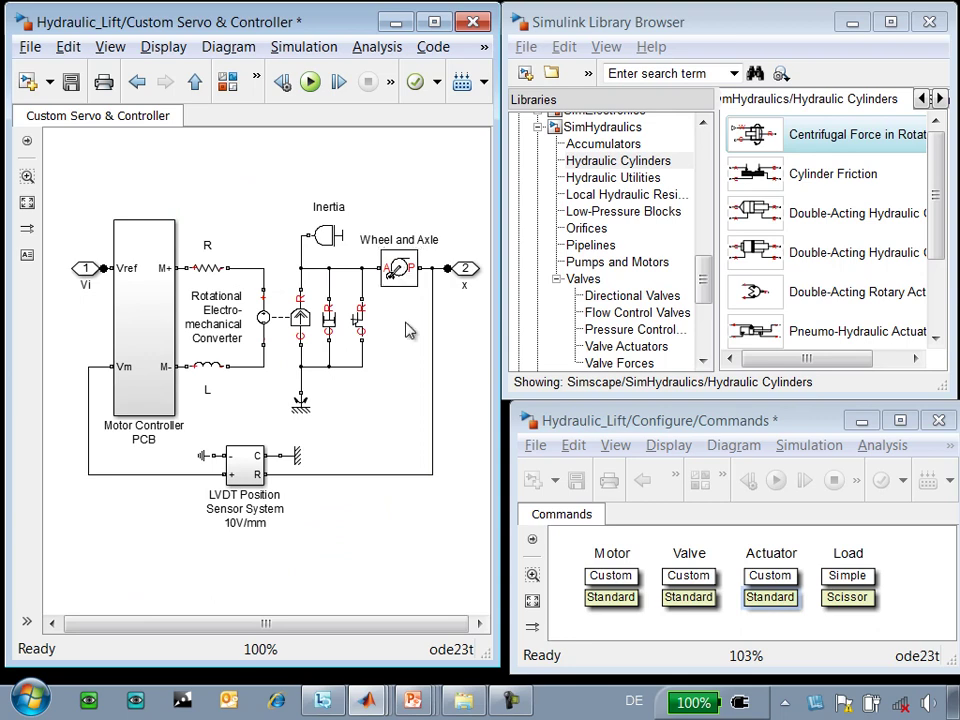
Return to Hydraulic_Lift and list SimElectronics Actuators & Drivers > Rotational Actuators blocks like DC Motor.
{"action": "key", "text": "Escape"}
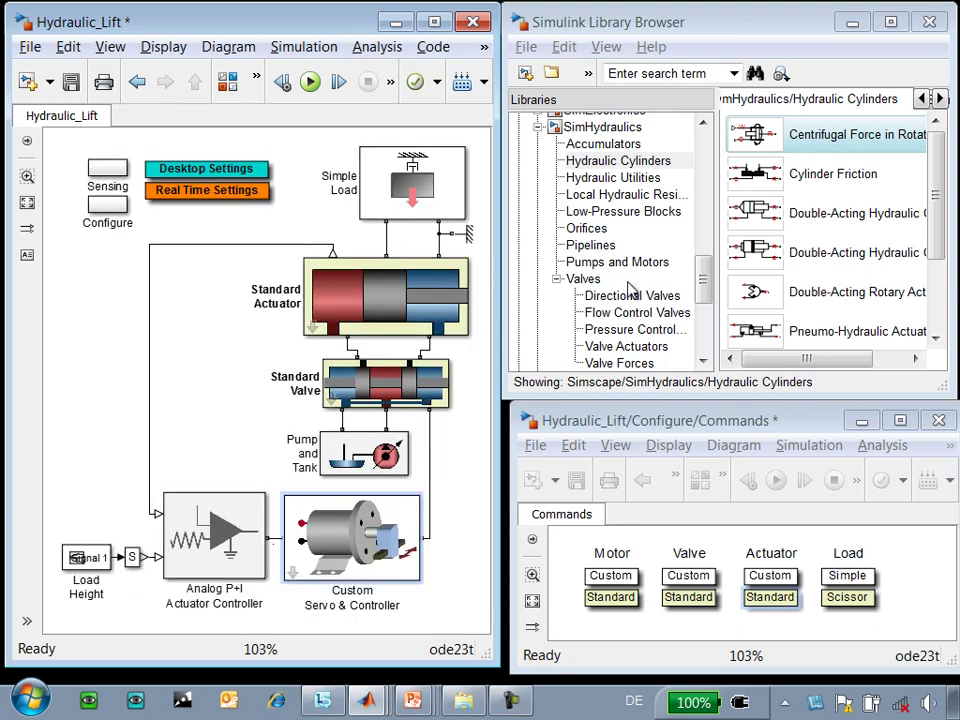
{"action": "scroll", "coordinate": [707, 253], "scroll_direction": "up", "scroll_amount": 2}
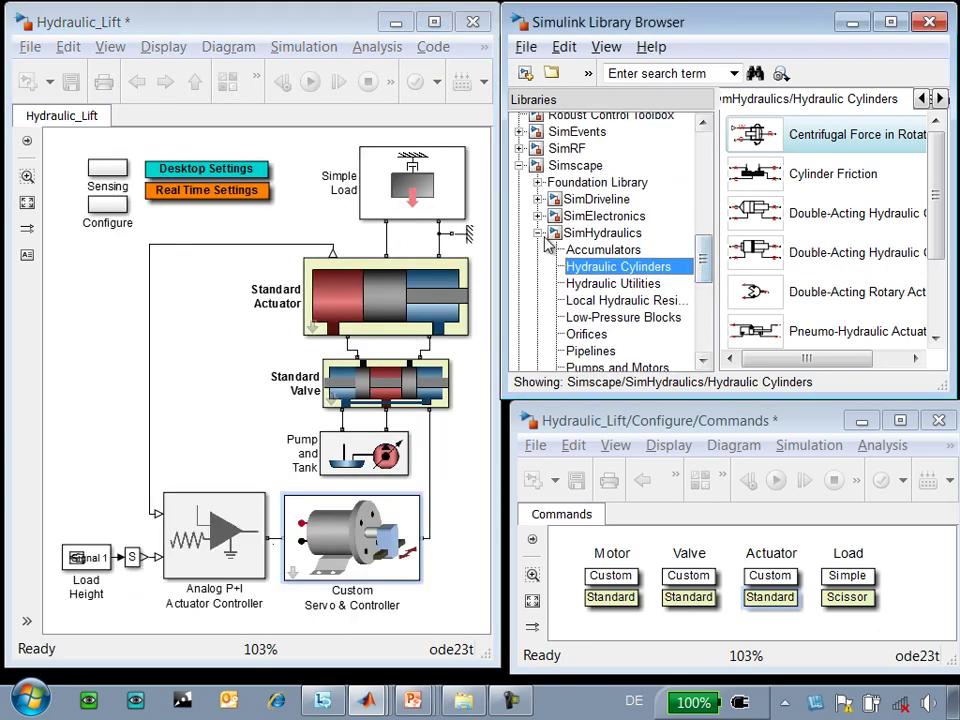
{"action": "left_click", "coordinate": [538, 232]}
{"action": "left_click", "coordinate": [538, 216]}
{"action": "left_click", "coordinate": [585, 236]}
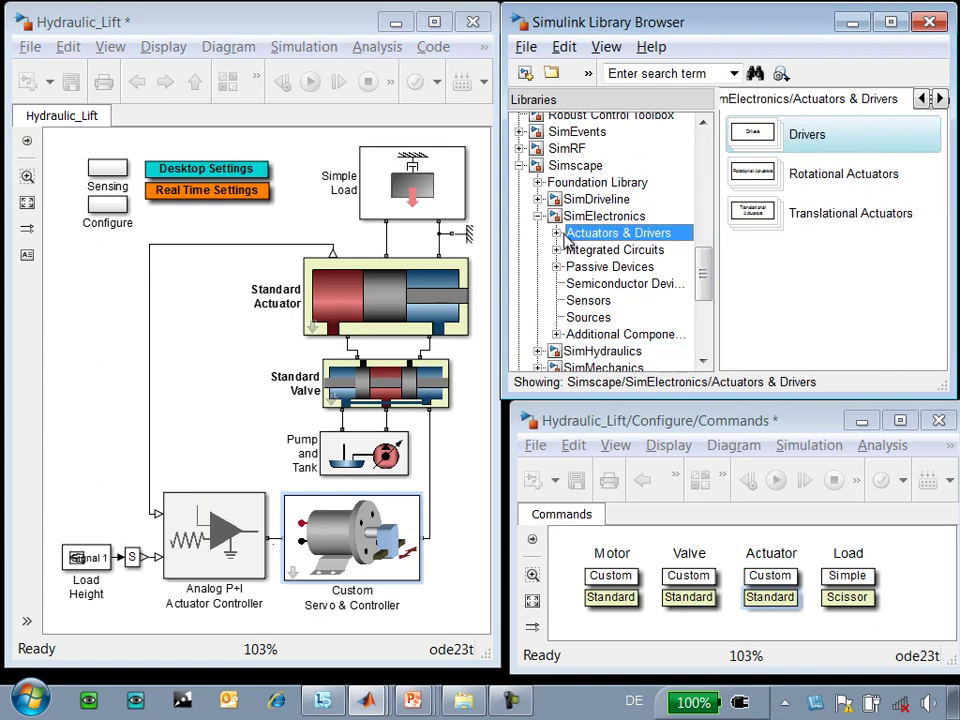
{"action": "left_click", "coordinate": [557, 234]}
{"action": "left_click", "coordinate": [620, 267]}
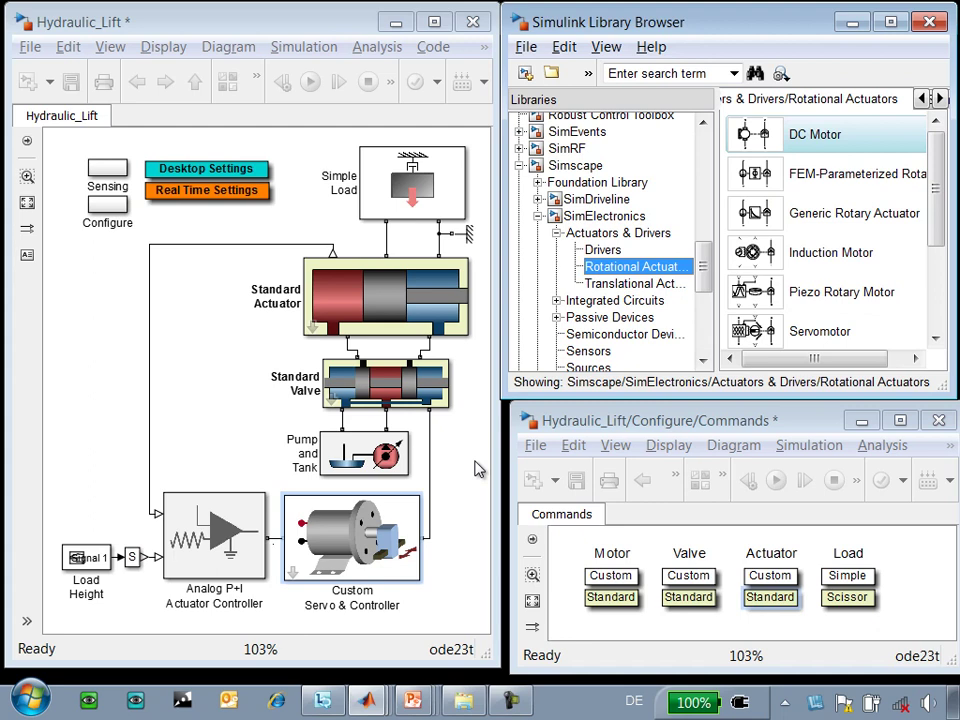
Show the SimDriveline Gears blocks, such as Planetary Gear, in the Library Browser.
{"action": "left_click", "coordinate": [538, 200]}
{"action": "left_click", "coordinate": [566, 283]}
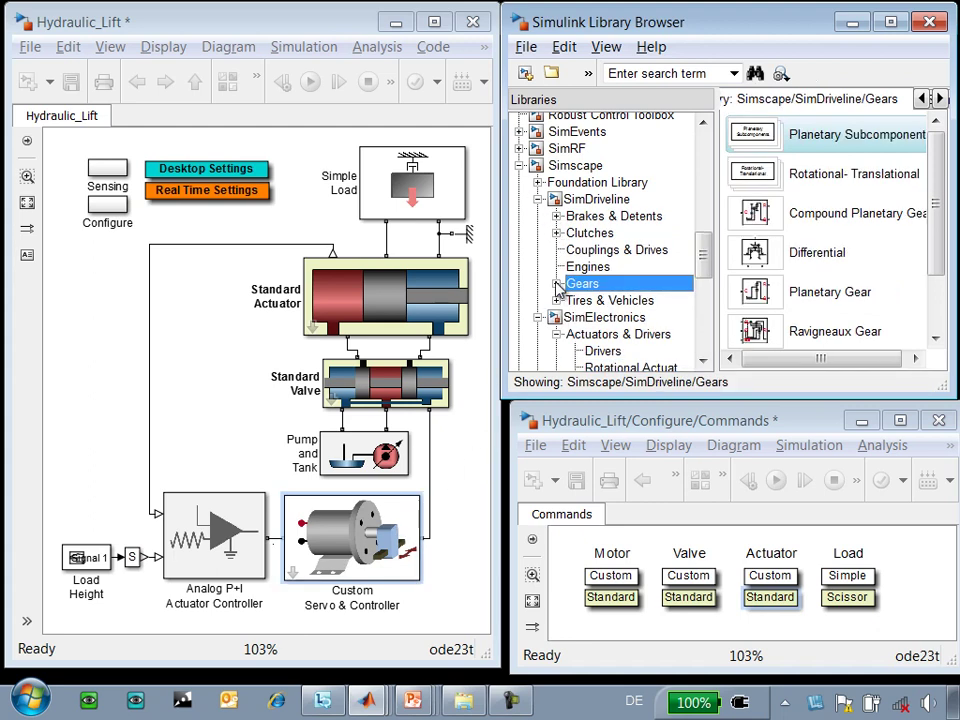
{"action": "left_click", "coordinate": [556, 283]}
{"action": "left_click", "coordinate": [450, 463]}
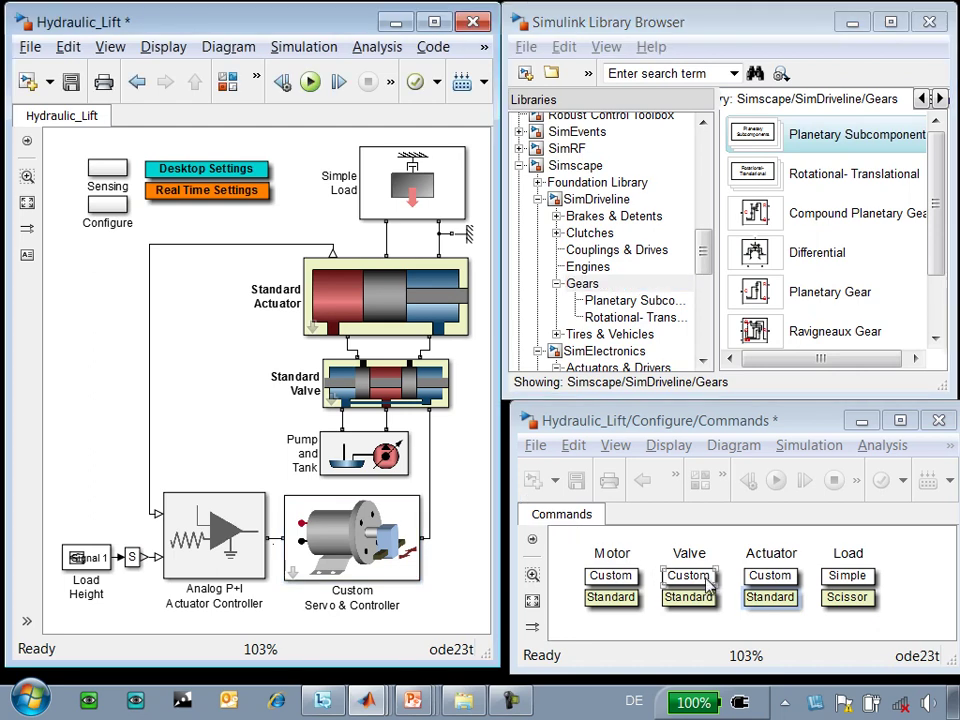
Switch to Motor 'Standard' and review the DC Motor parameterization options without changes.
{"action": "left_click", "coordinate": [612, 597]}
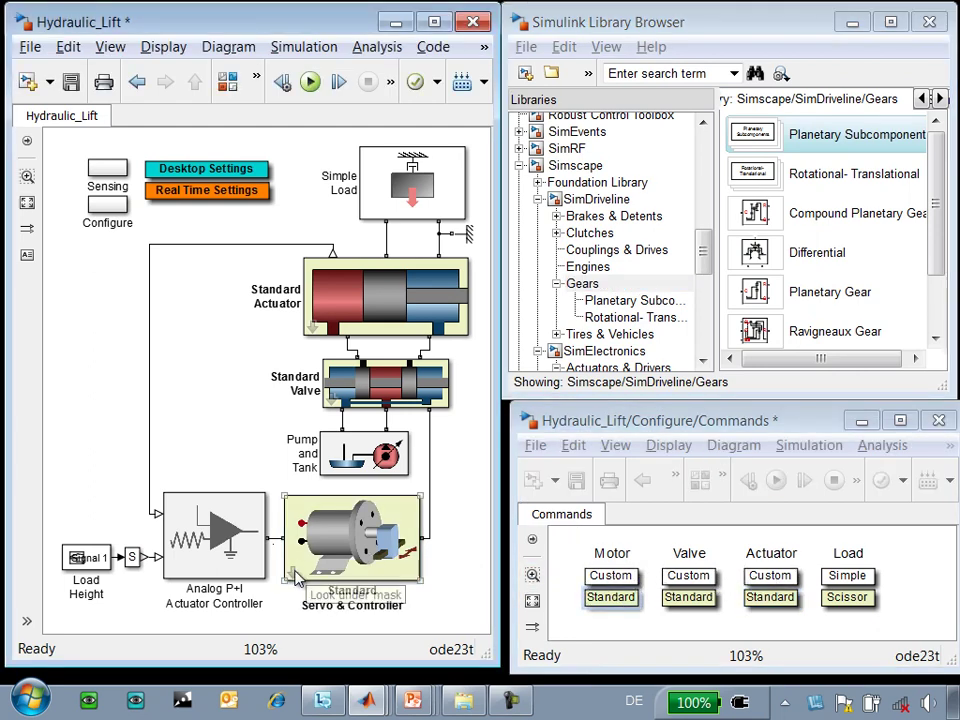
{"action": "double_click", "coordinate": [298, 572]}
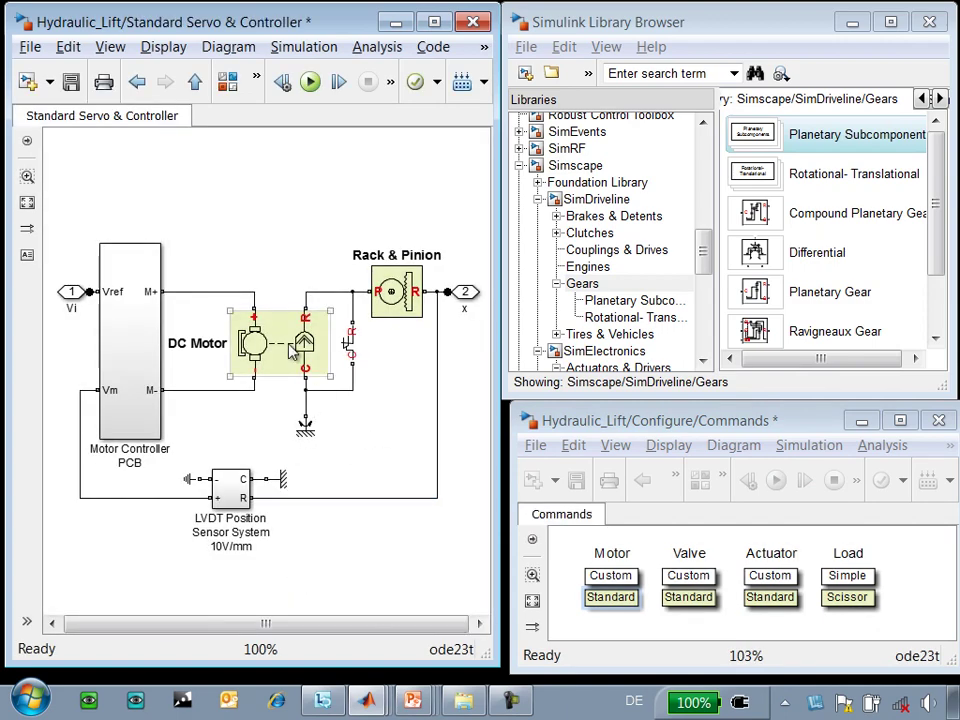
{"action": "left_click", "coordinate": [272, 338]}
{"action": "double_click", "coordinate": [272, 343]}
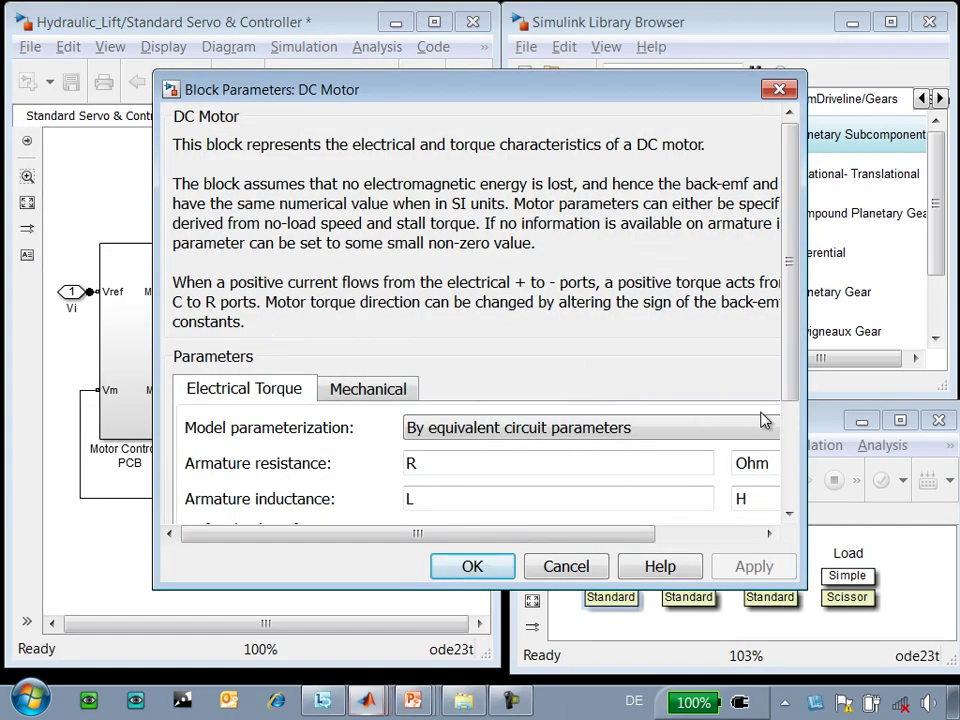
{"action": "left_click_drag", "start_coordinate": [801, 404], "coordinate": [948, 404]}
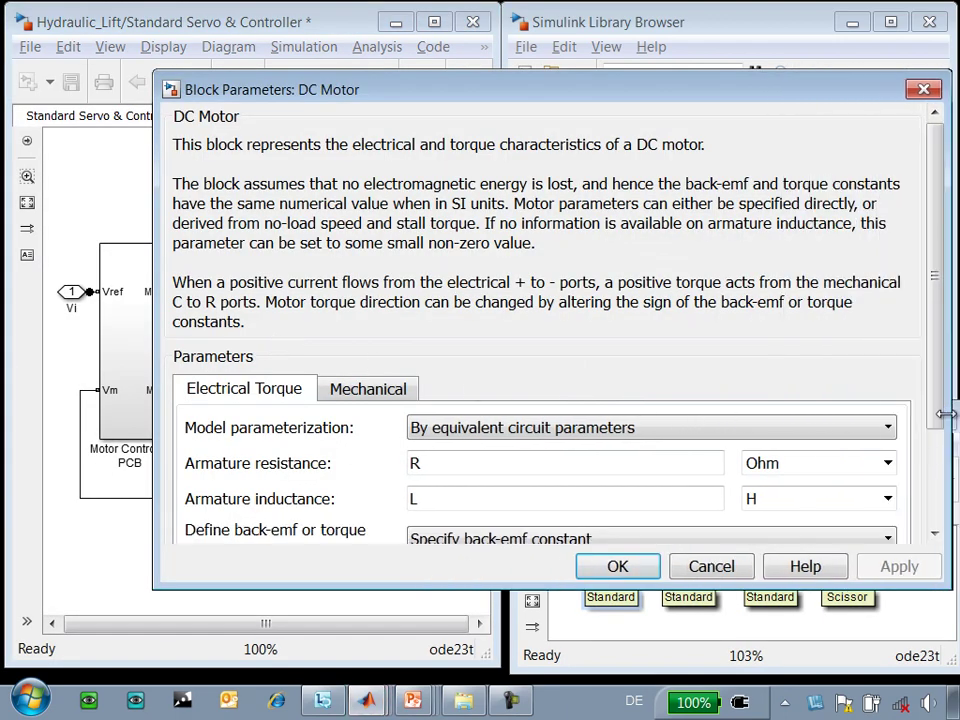
{"action": "left_click", "coordinate": [887, 428]}
{"action": "scroll", "coordinate": [938, 432], "scroll_direction": "down", "scroll_amount": 2}
{"action": "scroll", "coordinate": [937, 436], "scroll_direction": "down", "scroll_amount": 1}
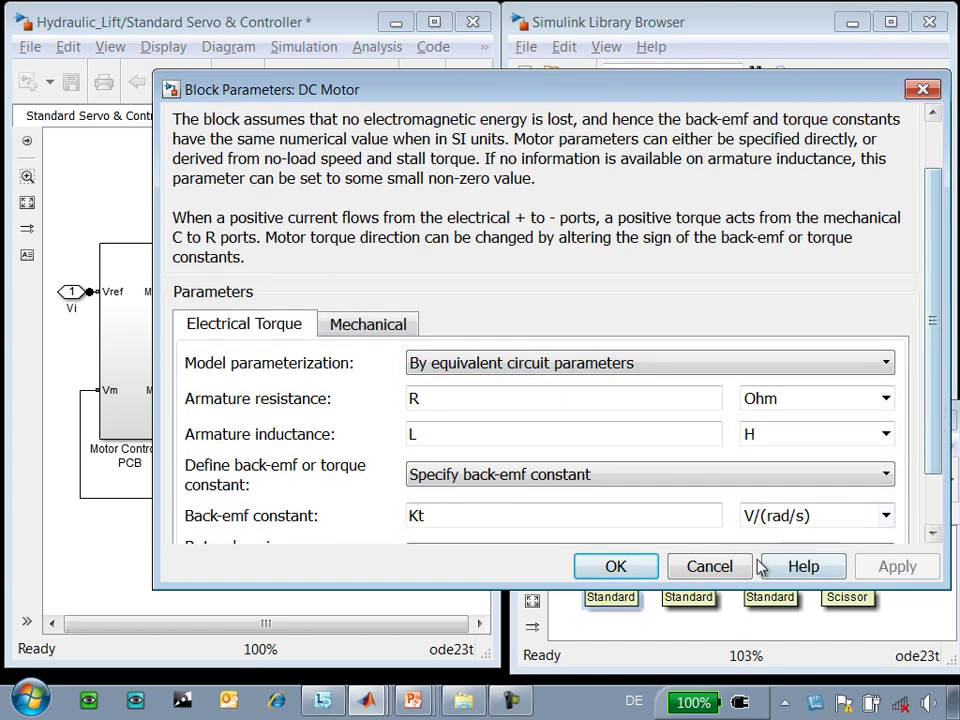
{"action": "left_click", "coordinate": [718, 564]}
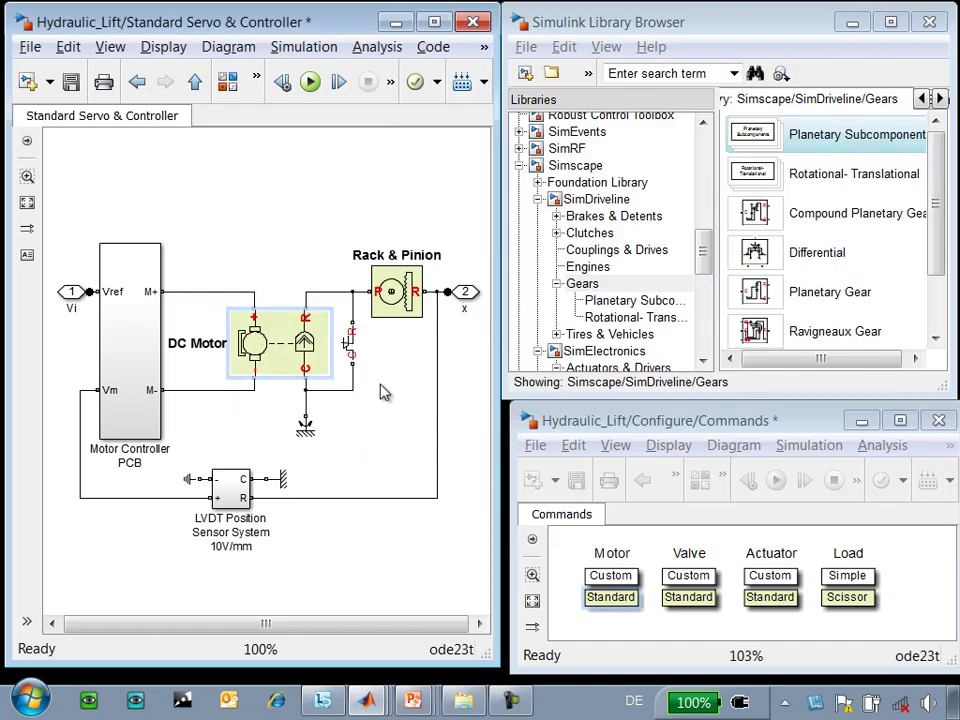
Review the Rack & Pinion meshing and viscous loss settings, cancel, and return to Hydraulic_Lift.
{"action": "left_click", "coordinate": [385, 300]}
{"action": "double_click", "coordinate": [385, 303]}
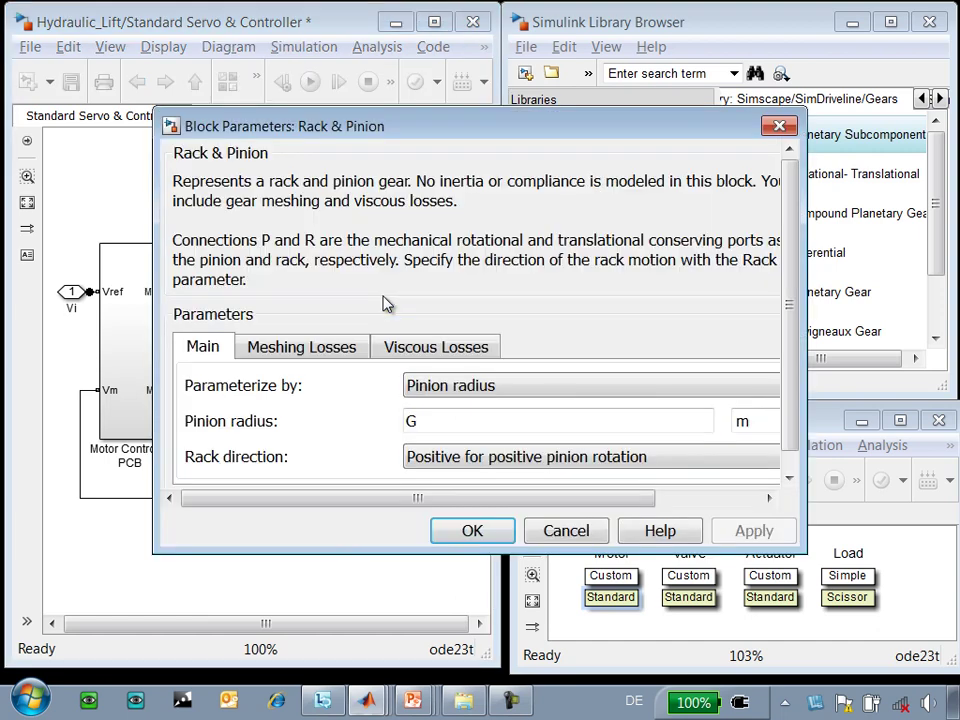
{"action": "left_click_drag", "start_coordinate": [797, 366], "coordinate": [927, 366]}
{"action": "left_click", "coordinate": [300, 327]}
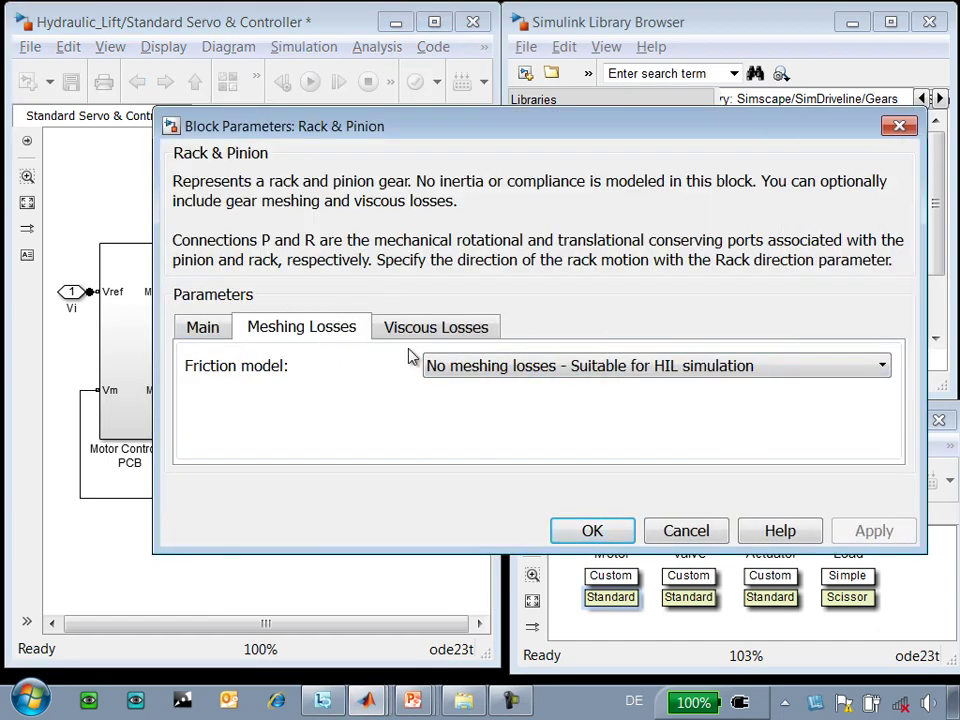
{"action": "left_click", "coordinate": [514, 366]}
{"action": "left_click", "coordinate": [514, 401]}
{"action": "left_click", "coordinate": [462, 350]}
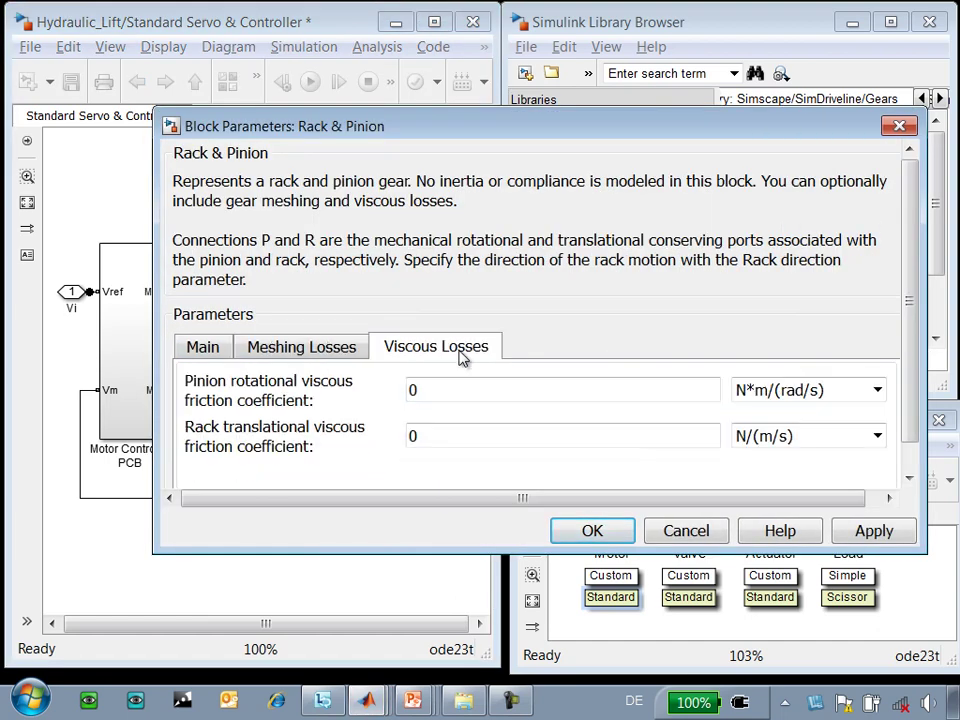
{"action": "left_click", "coordinate": [678, 531]}
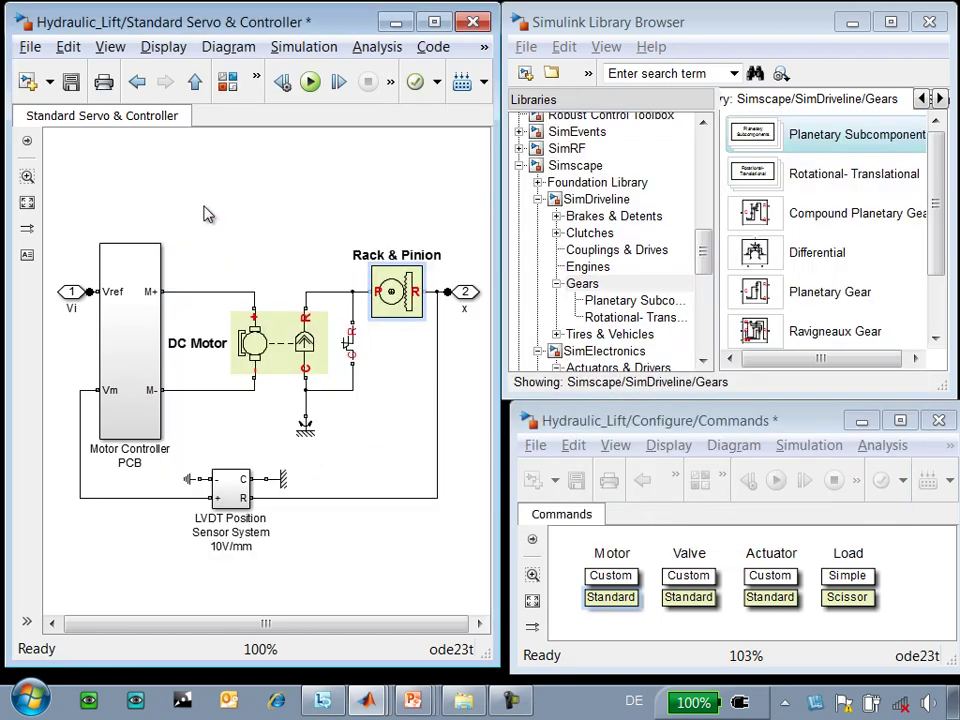
{"action": "key", "text": "Escape"}
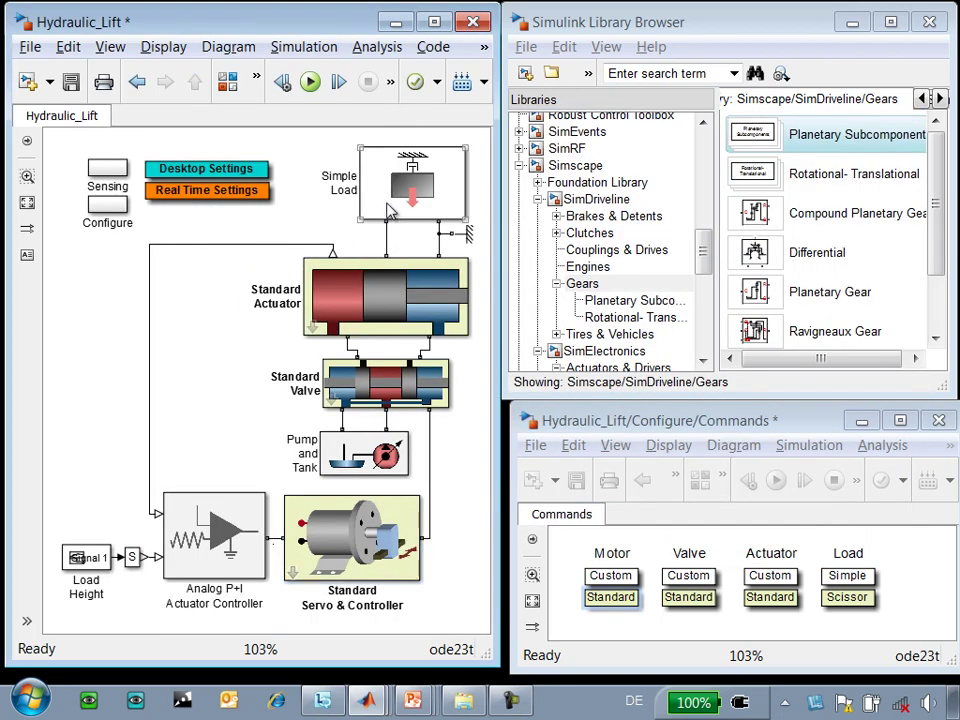
Inspect the Simple Load subsystem's Translational Damper, then return to the top level.
{"action": "double_click", "coordinate": [390, 210]}
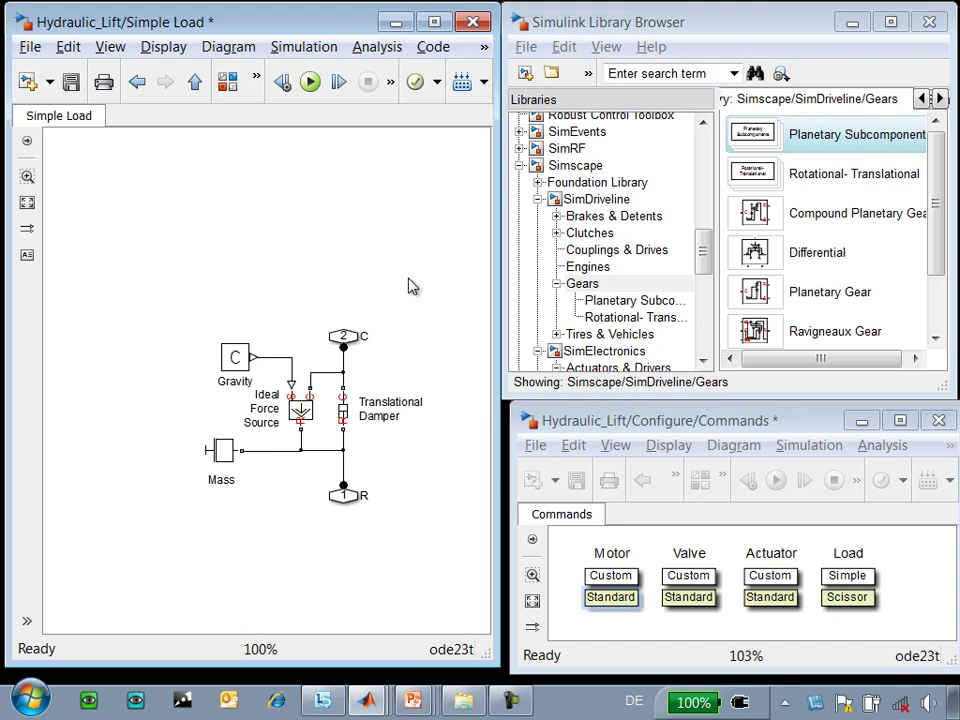
{"action": "left_click", "coordinate": [340, 412]}
{"action": "key", "text": "Escape"}
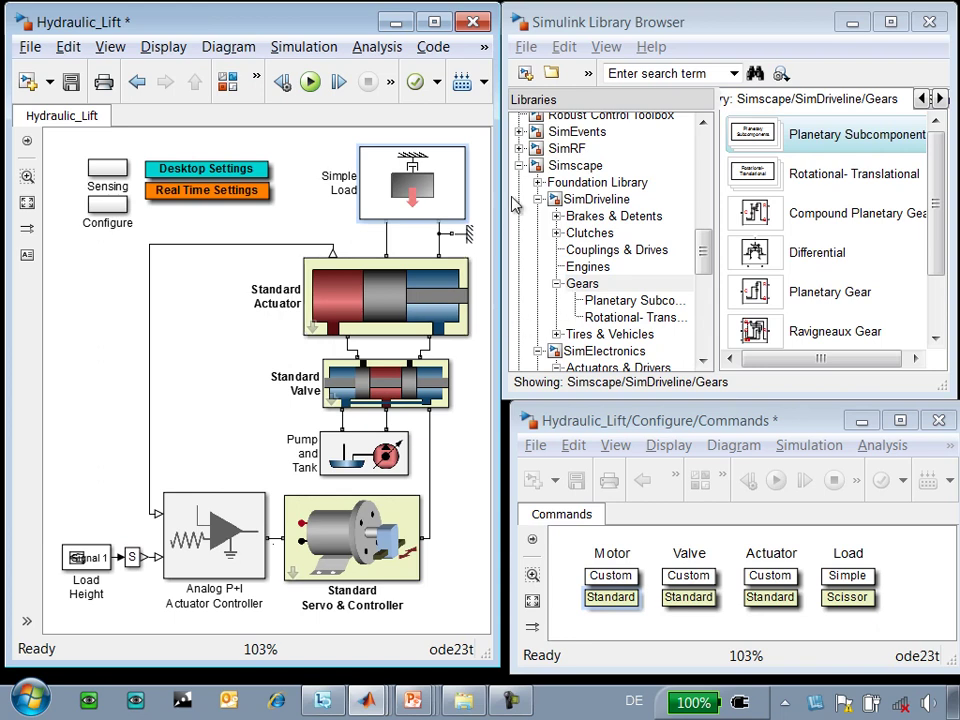
List the SimMechanics Second Generation sublibraries like Body Elements, Joints and Constraints.
{"action": "left_click", "coordinate": [519, 165]}
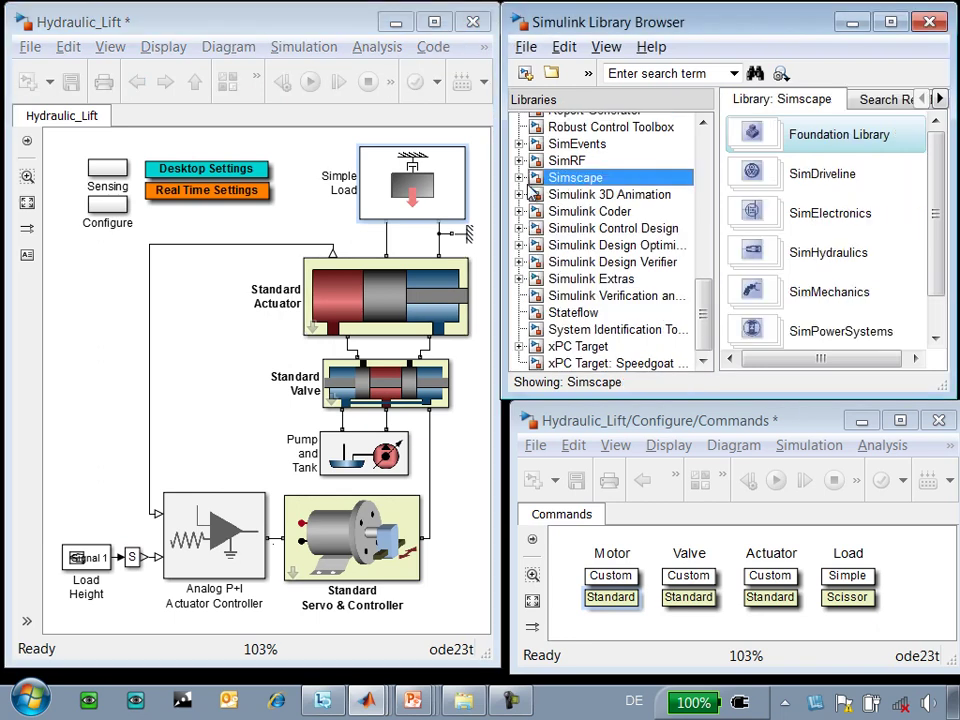
{"action": "left_click", "coordinate": [519, 176]}
{"action": "left_click", "coordinate": [538, 205]}
{"action": "left_click", "coordinate": [570, 205]}
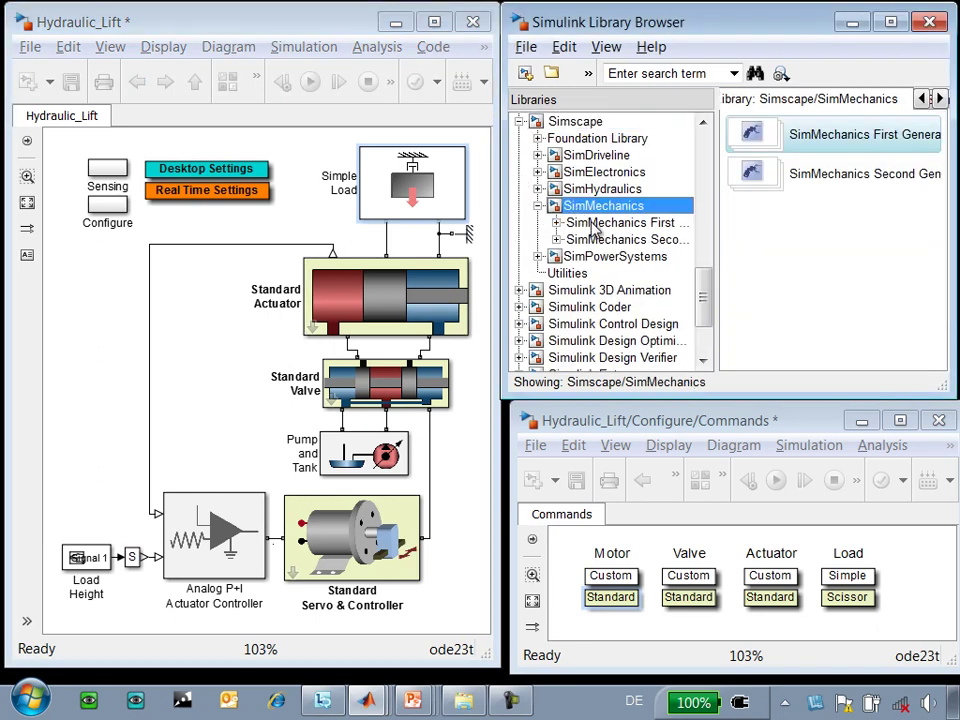
{"action": "left_click", "coordinate": [568, 240]}
{"action": "left_click", "coordinate": [928, 570]}
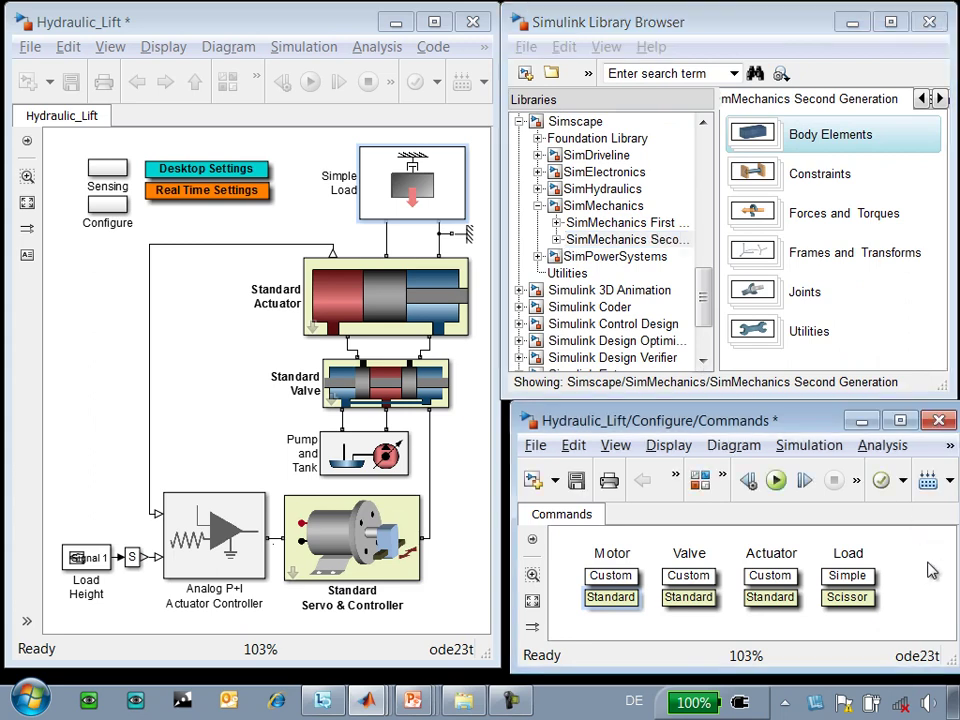
Switch to Load 'Scissor', inspect the Outer Links revolute joints, and return to Hydraulic_Lift.
{"action": "left_click", "coordinate": [850, 598]}
{"action": "double_click", "coordinate": [379, 218]}
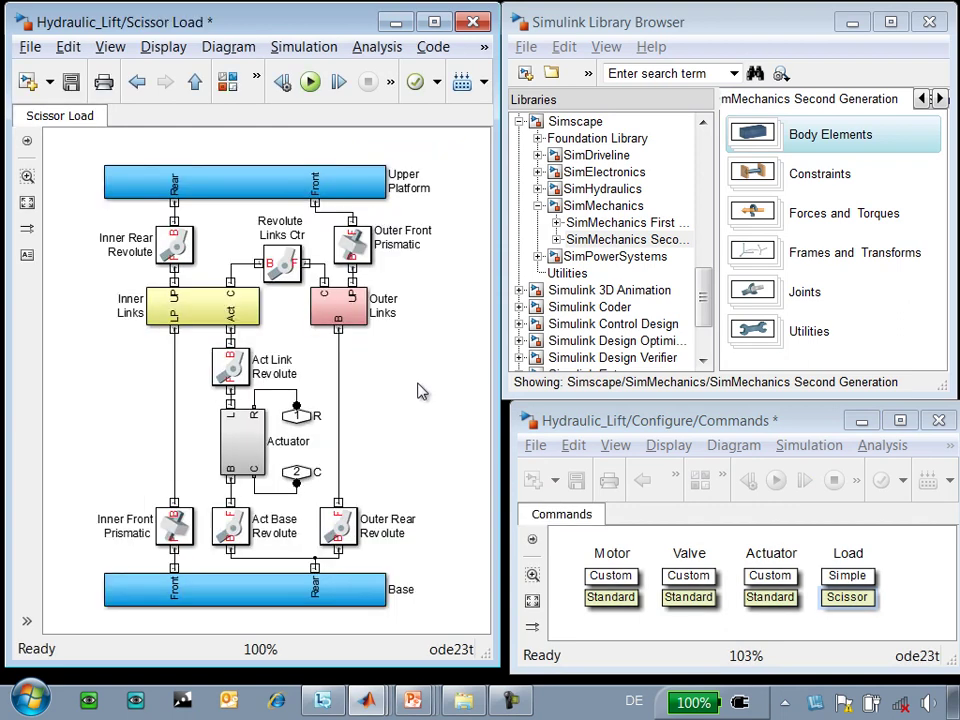
{"action": "double_click", "coordinate": [335, 315]}
{"action": "left_click", "coordinate": [258, 265]}
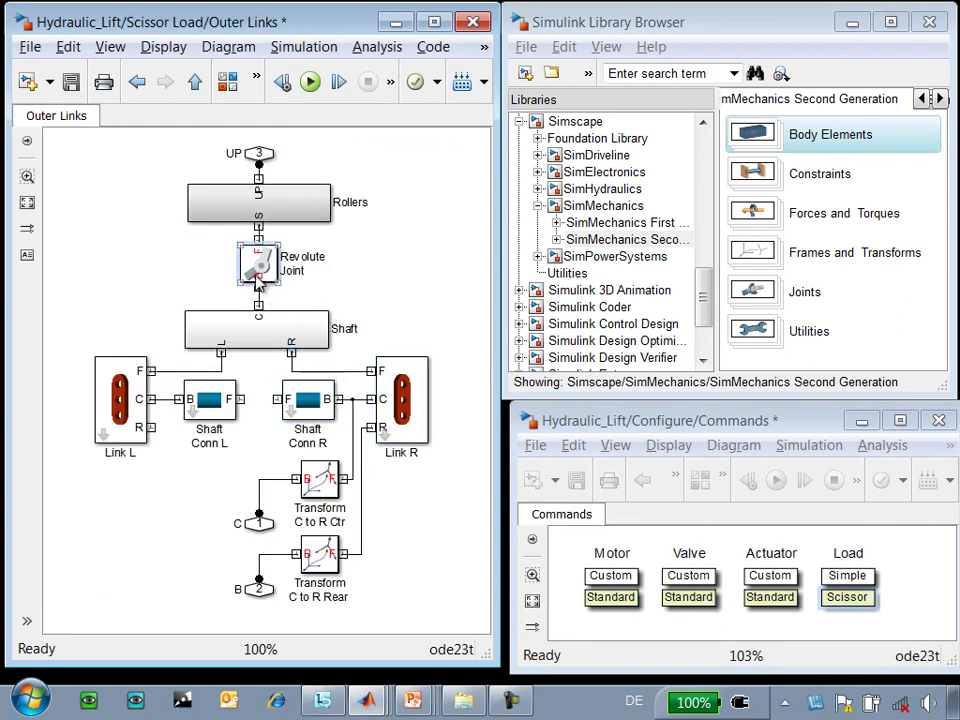
{"action": "key", "text": "Escape"}
{"action": "key", "text": "Escape"}
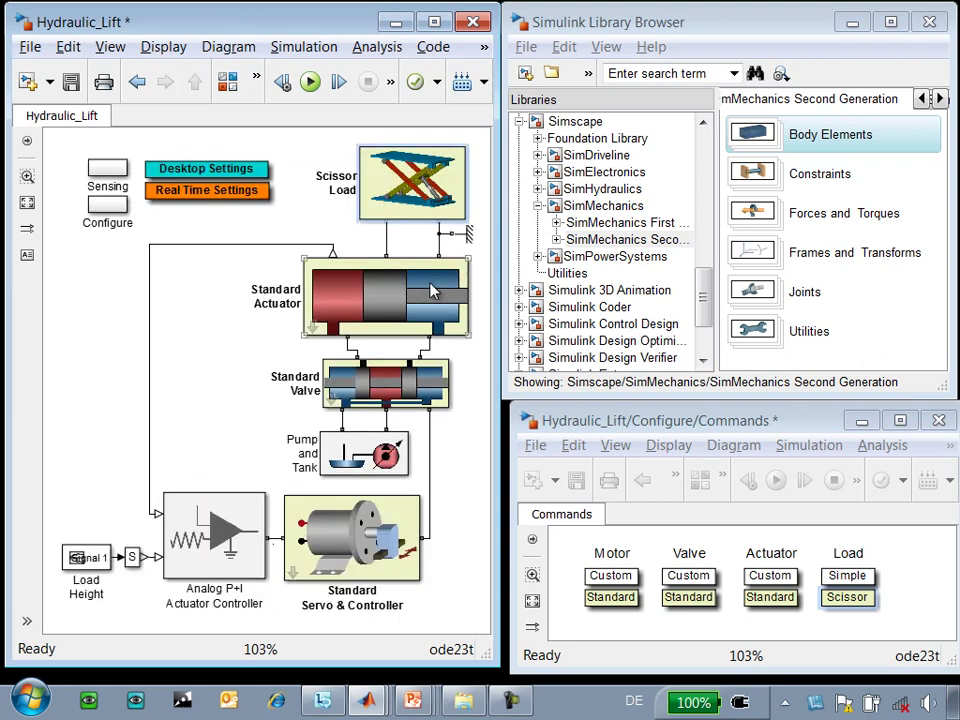
{"action": "key", "text": "ctrl+t"}
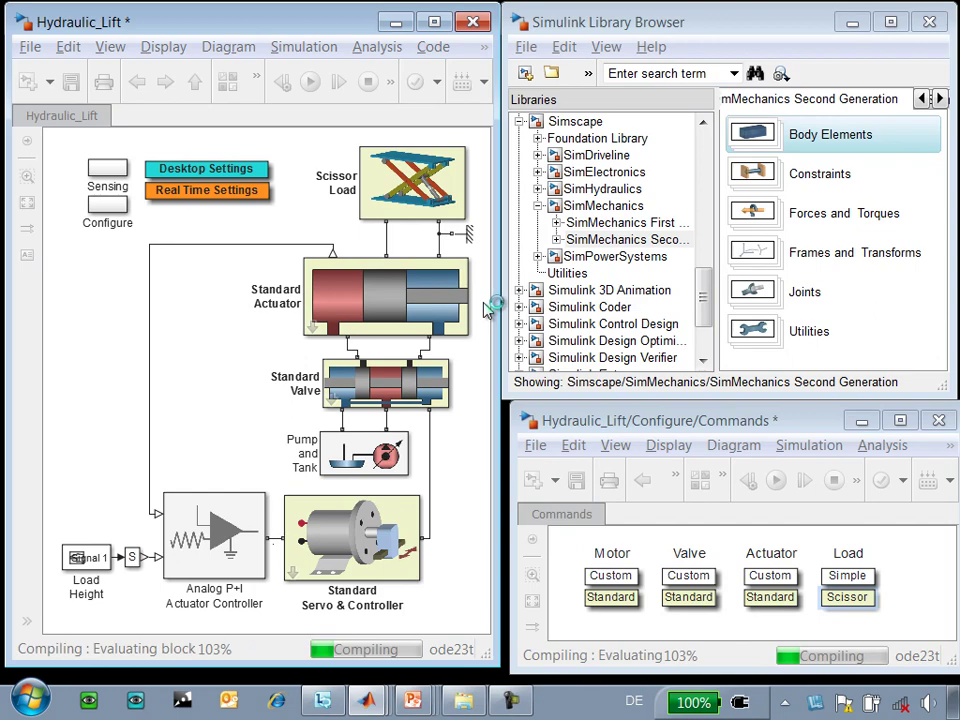
Bring Mechanics Explorer forward and run the Hydraulic_Lift simulation to animate the scissor lift to time 20.
{"action": "left_click", "coordinate": [367, 699]}
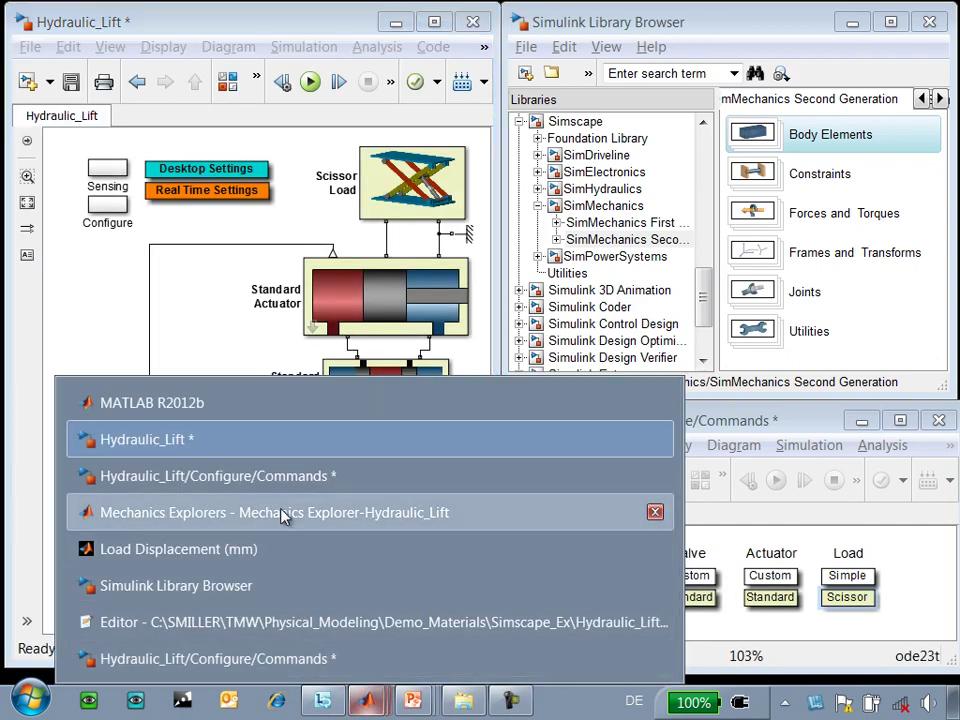
{"action": "left_click", "coordinate": [279, 513]}
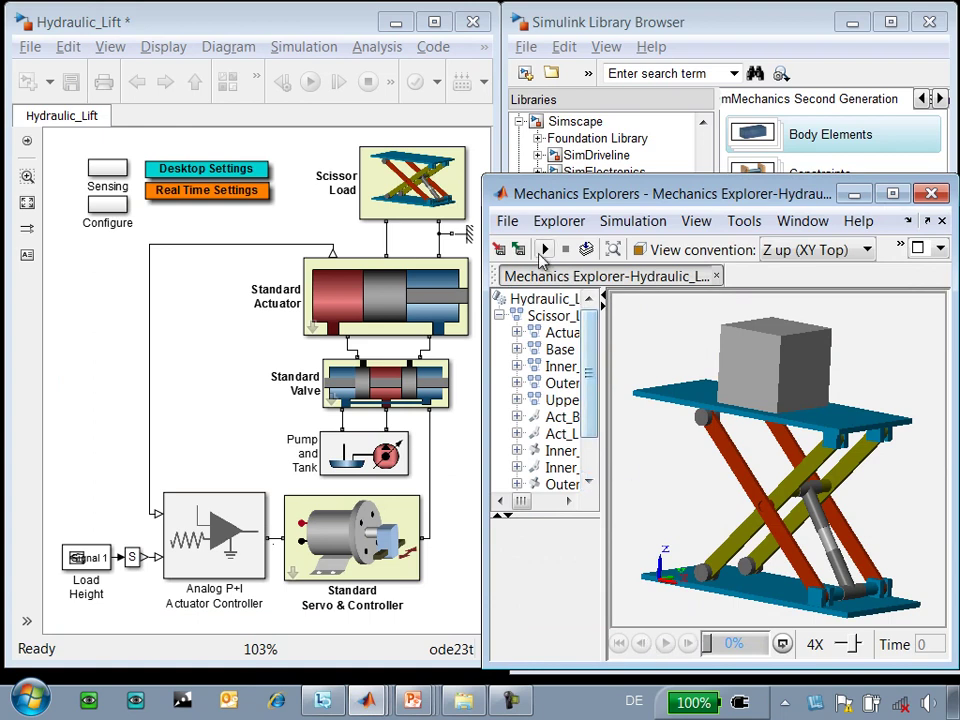
{"action": "key", "text": "ctrl+t"}
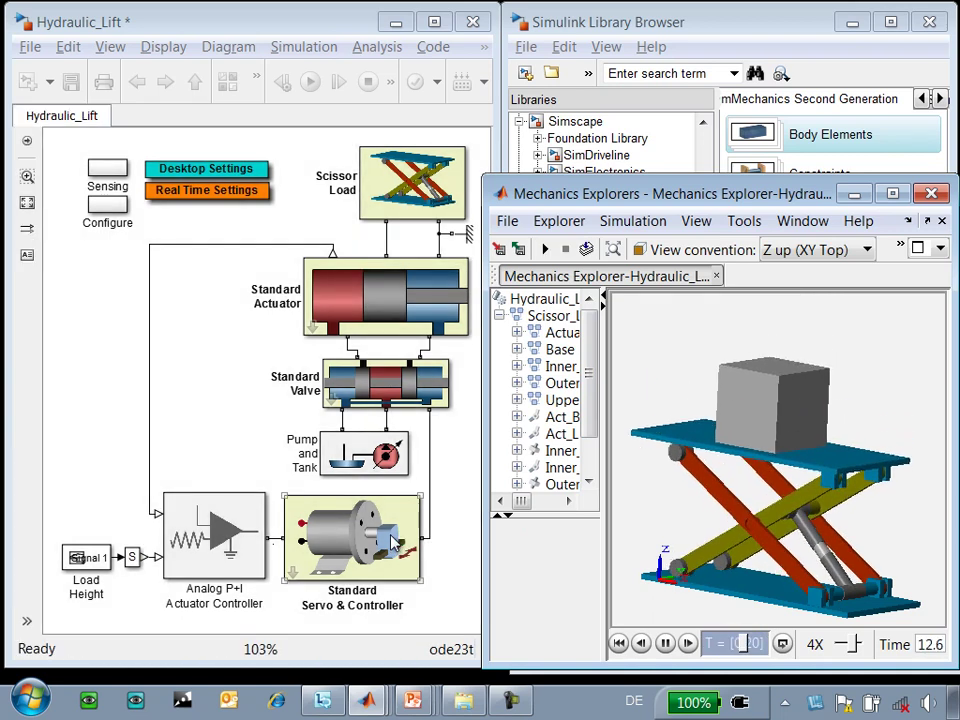
{"action": "left_click", "coordinate": [397, 543]}
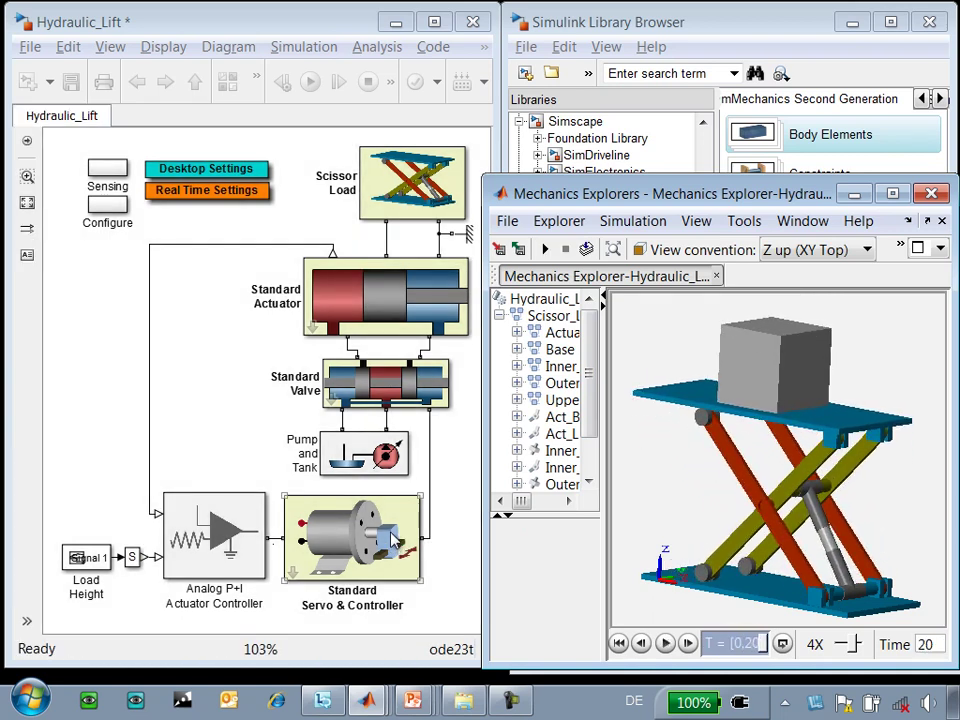